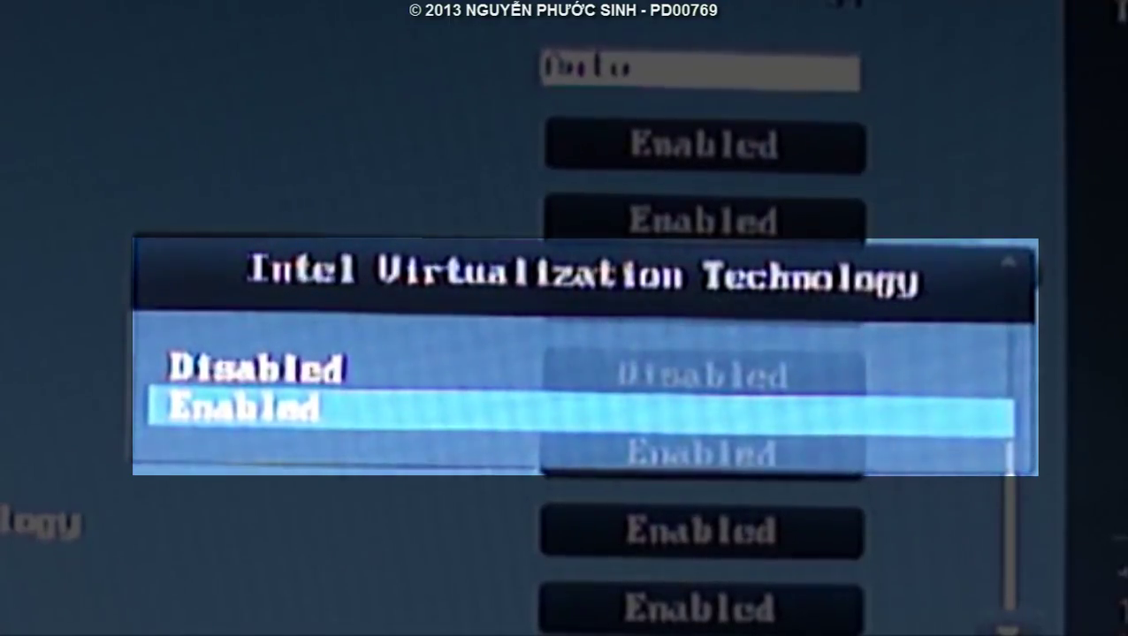
Confirm Virtualization Technology as Enabled, then save changes and reset the computer.
key(Return)
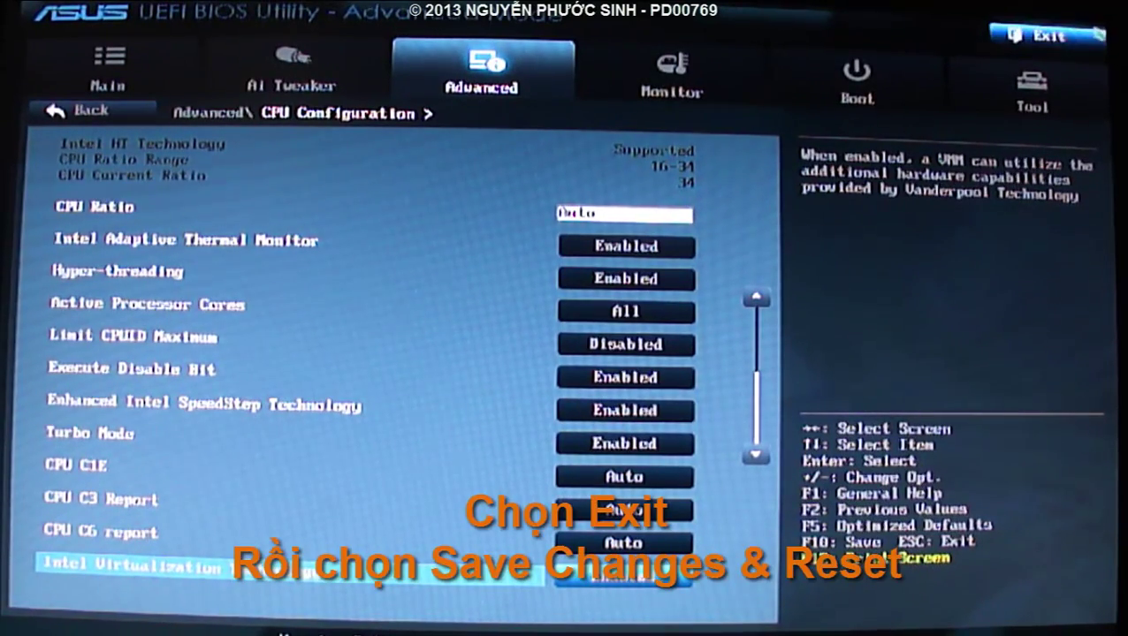
click(1049, 39)
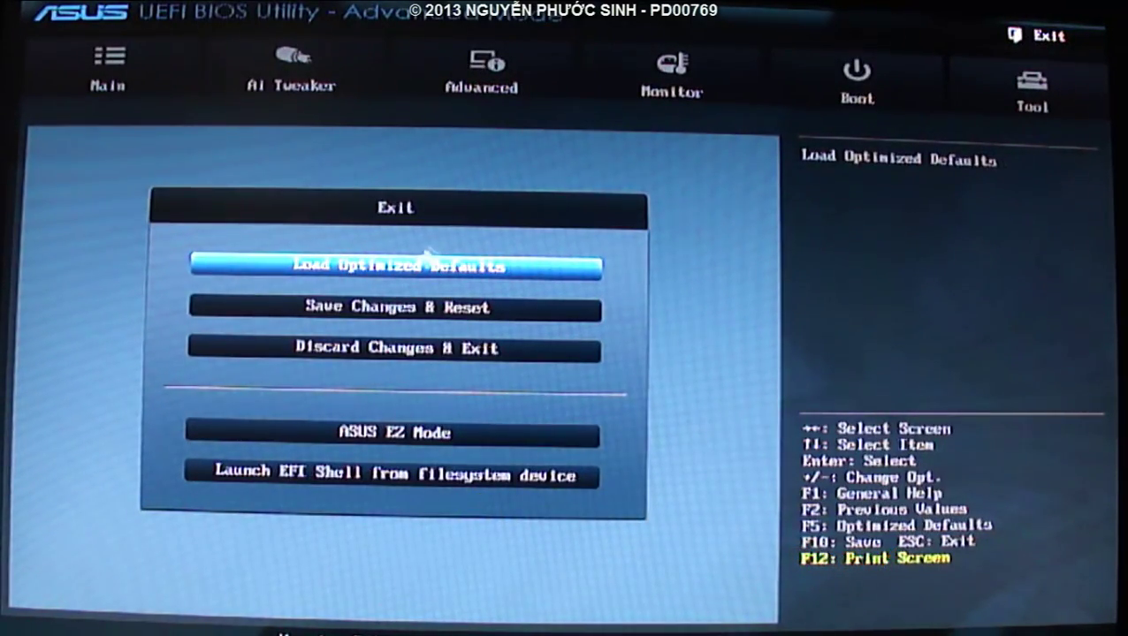
click(393, 309)
click(393, 309)
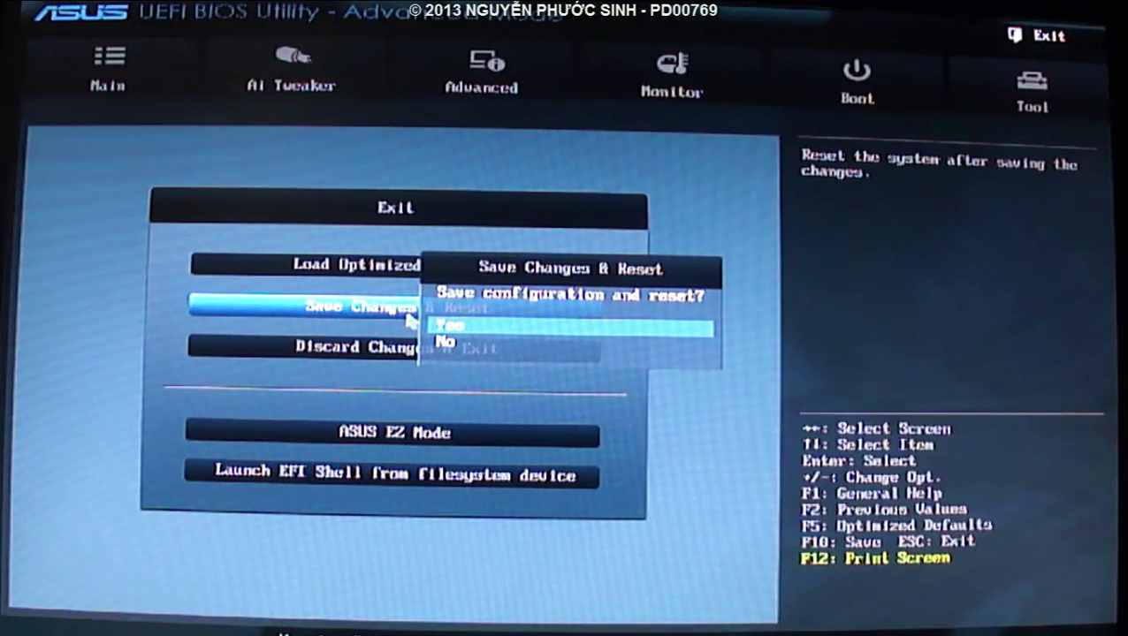
click(467, 332)
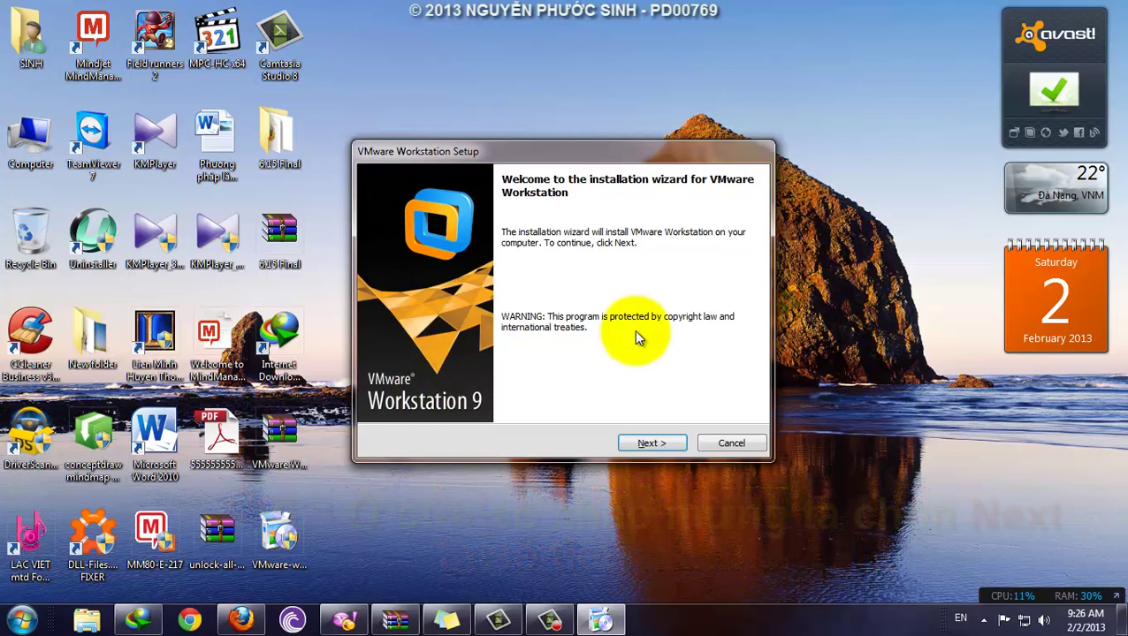
Choose a Custom setup including Enhanced Keyboard Utility and Visual Studio PlugIn features.
click(653, 442)
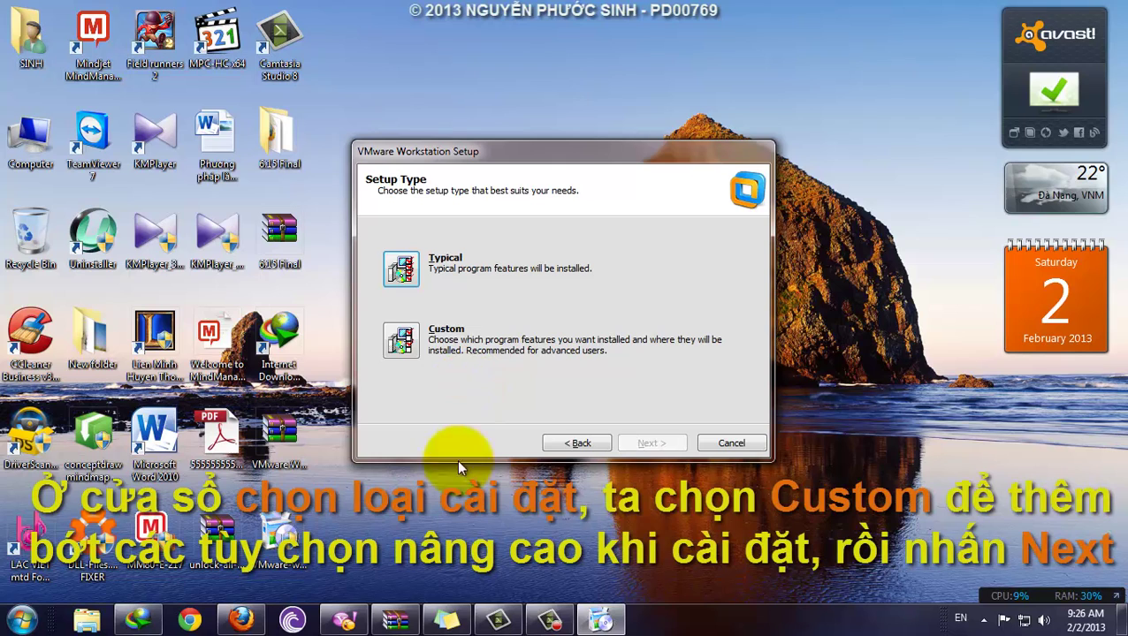
click(408, 340)
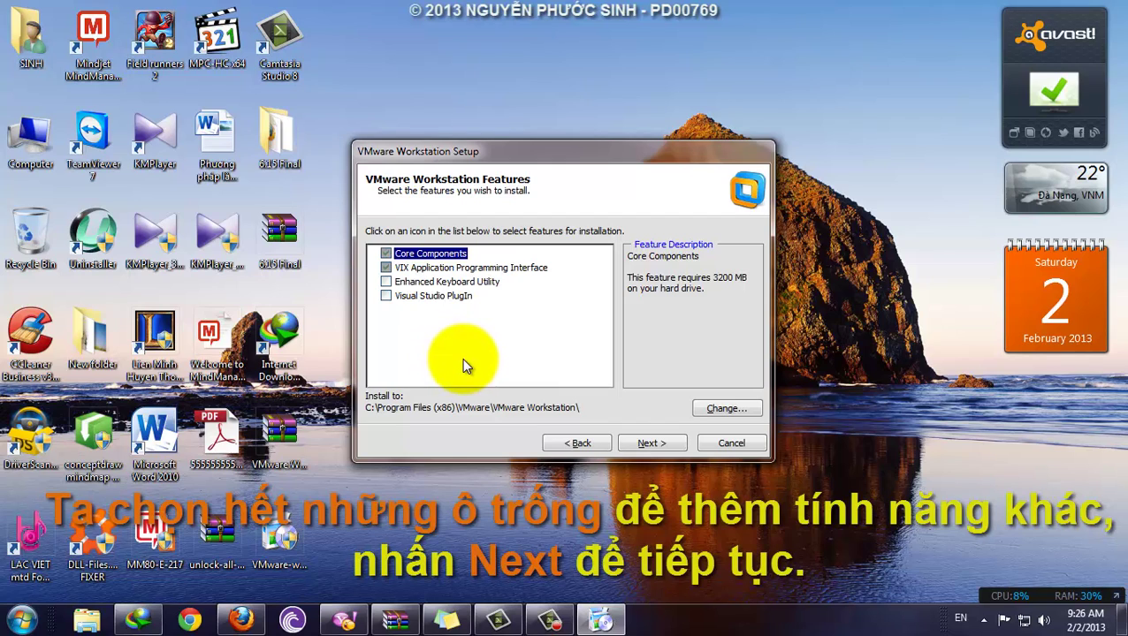
click(387, 282)
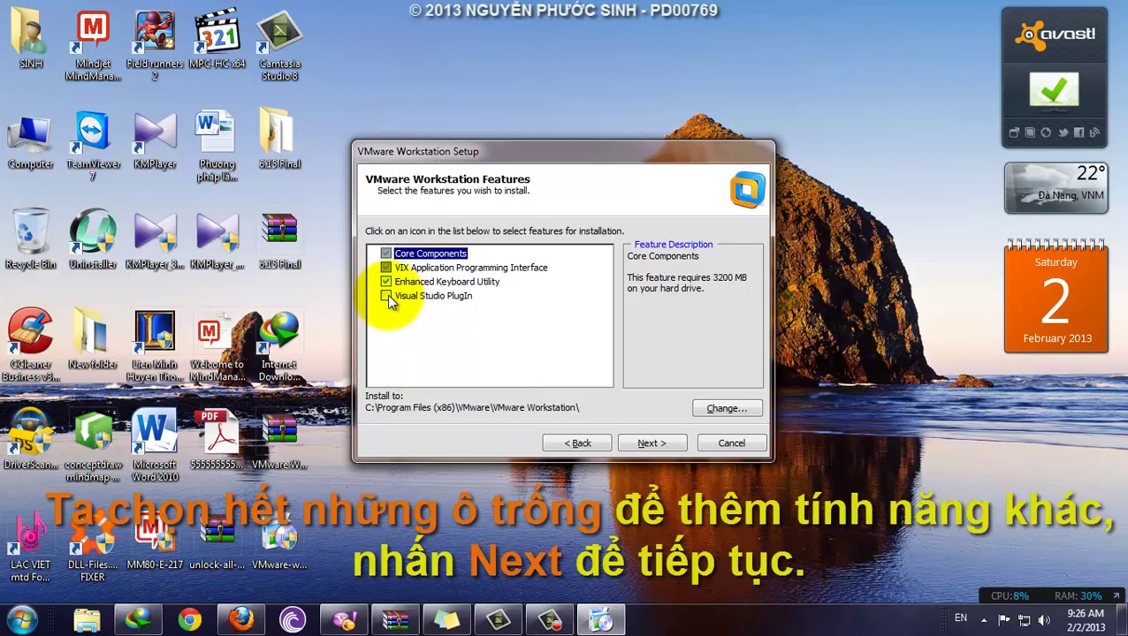
click(387, 297)
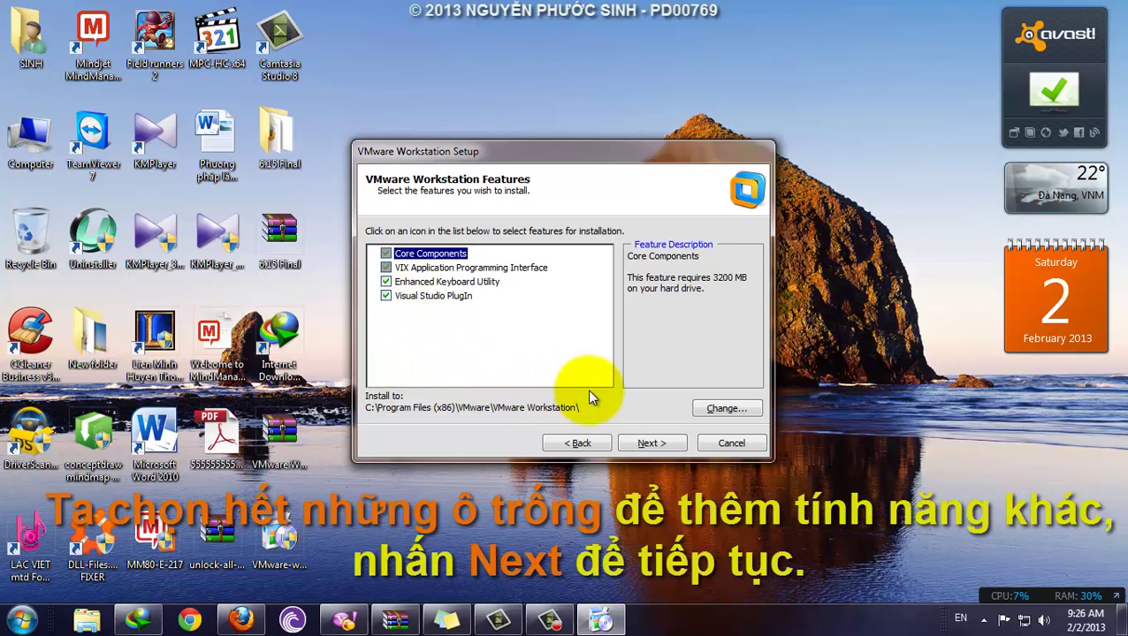
click(650, 442)
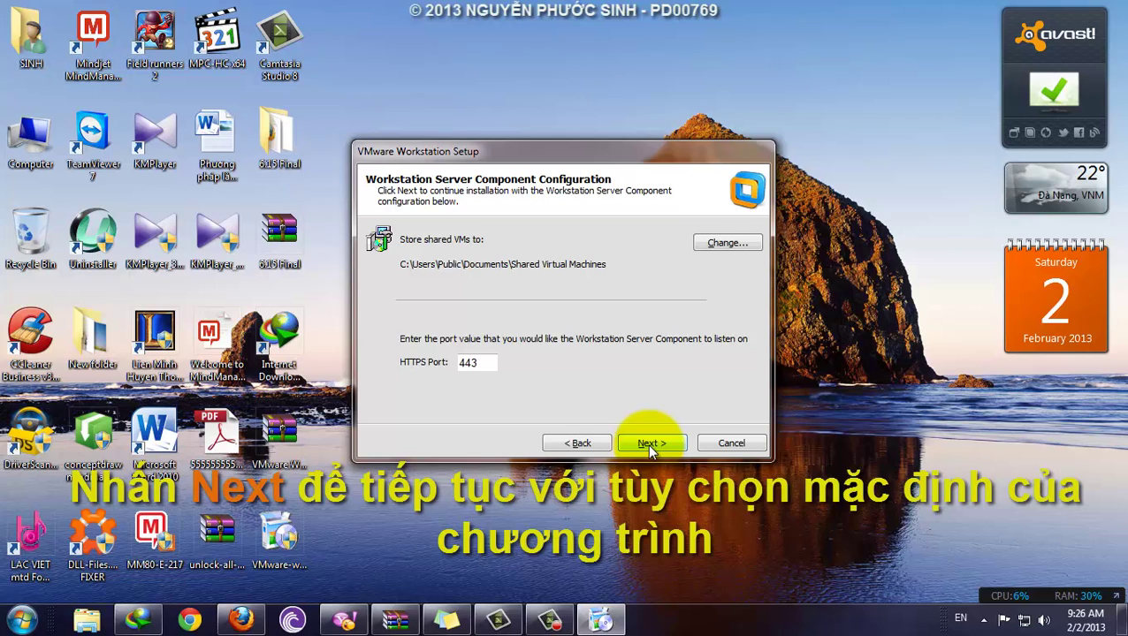
Keep default server, update, feedback and shortcut options and start the installation.
click(649, 443)
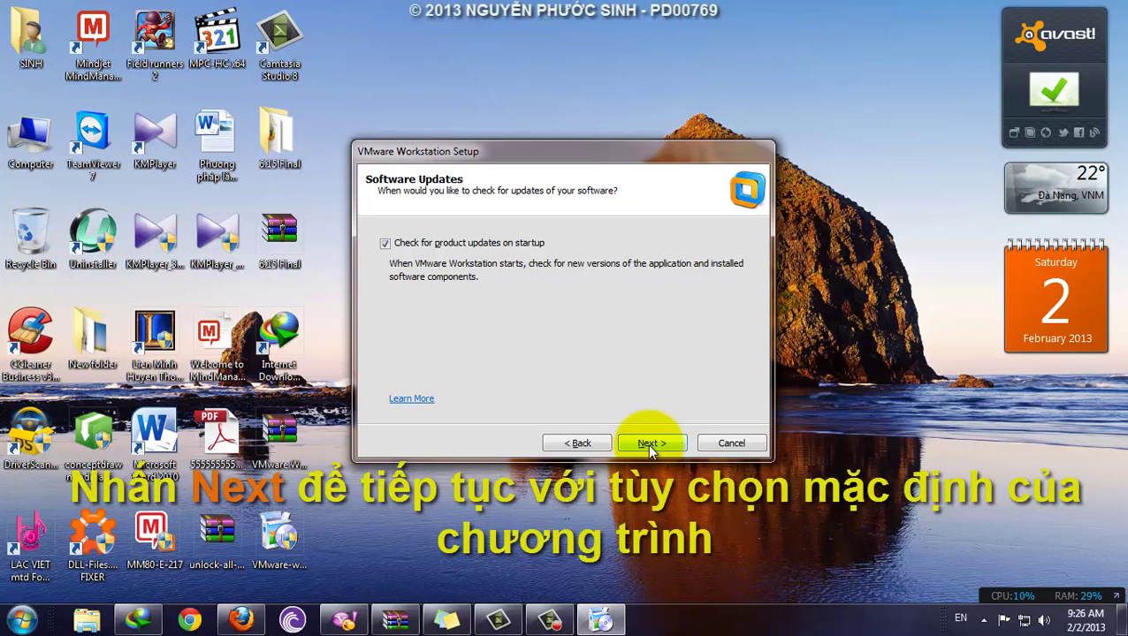
click(647, 444)
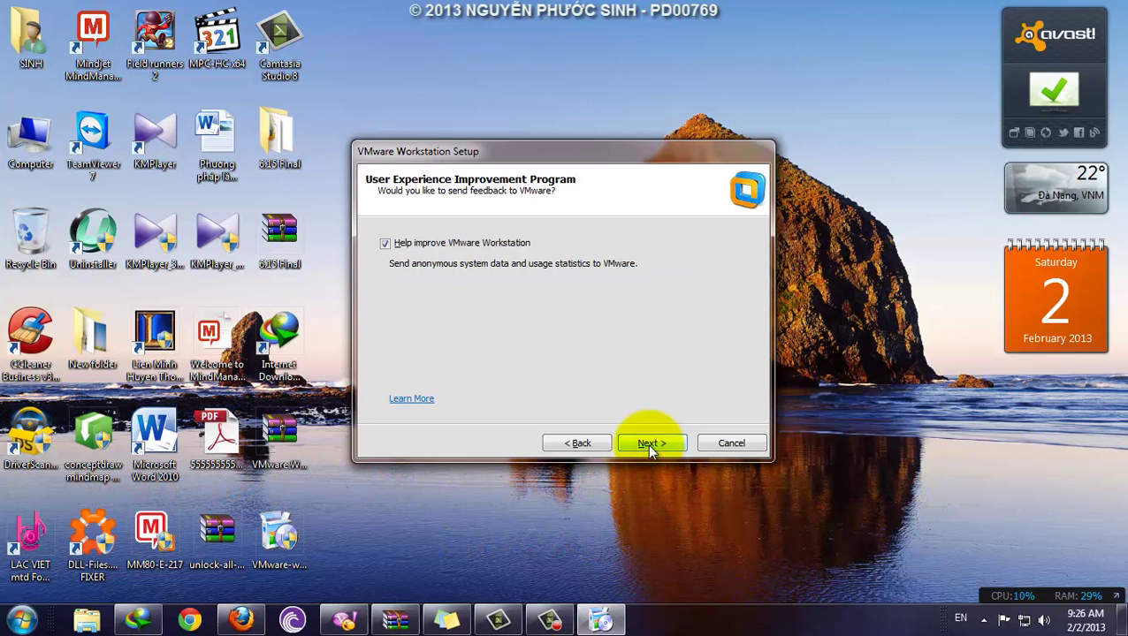
click(647, 444)
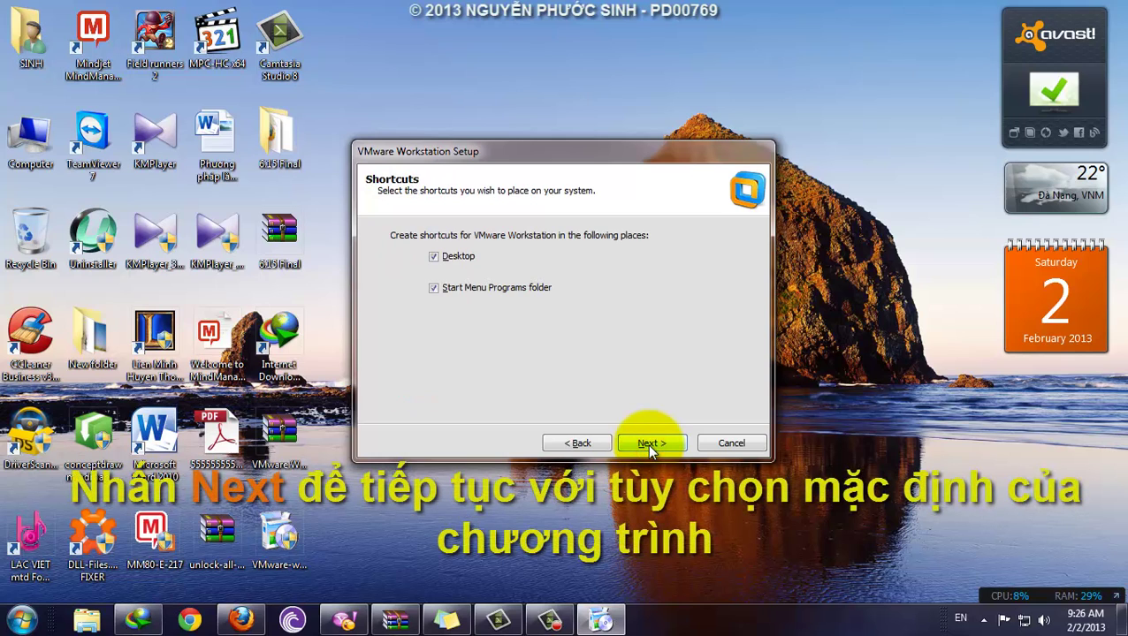
click(647, 444)
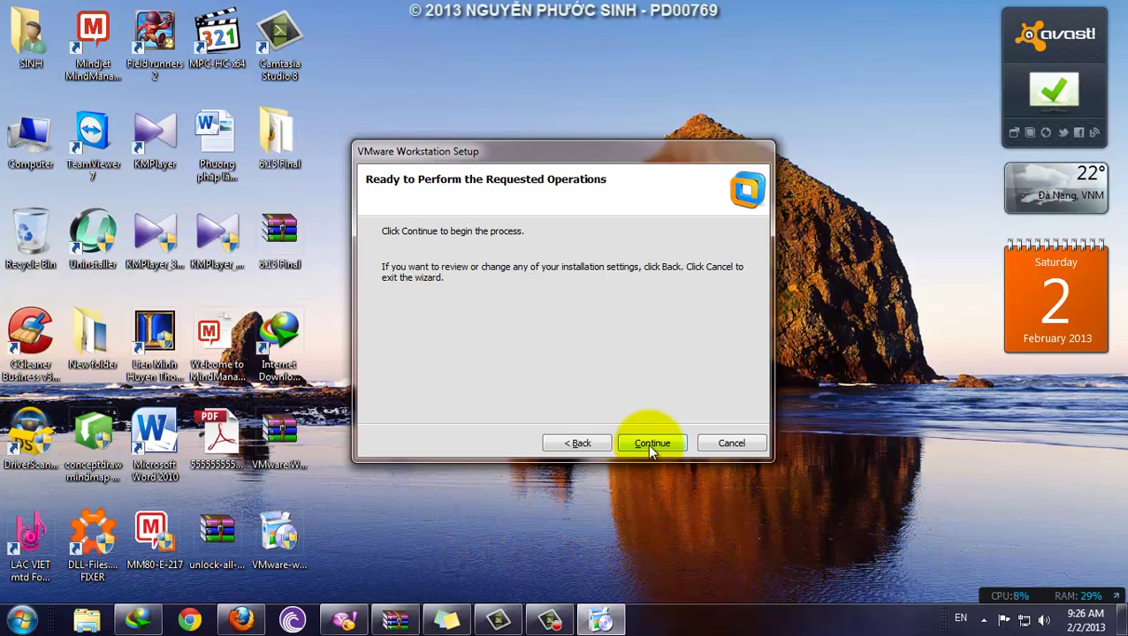
click(650, 444)
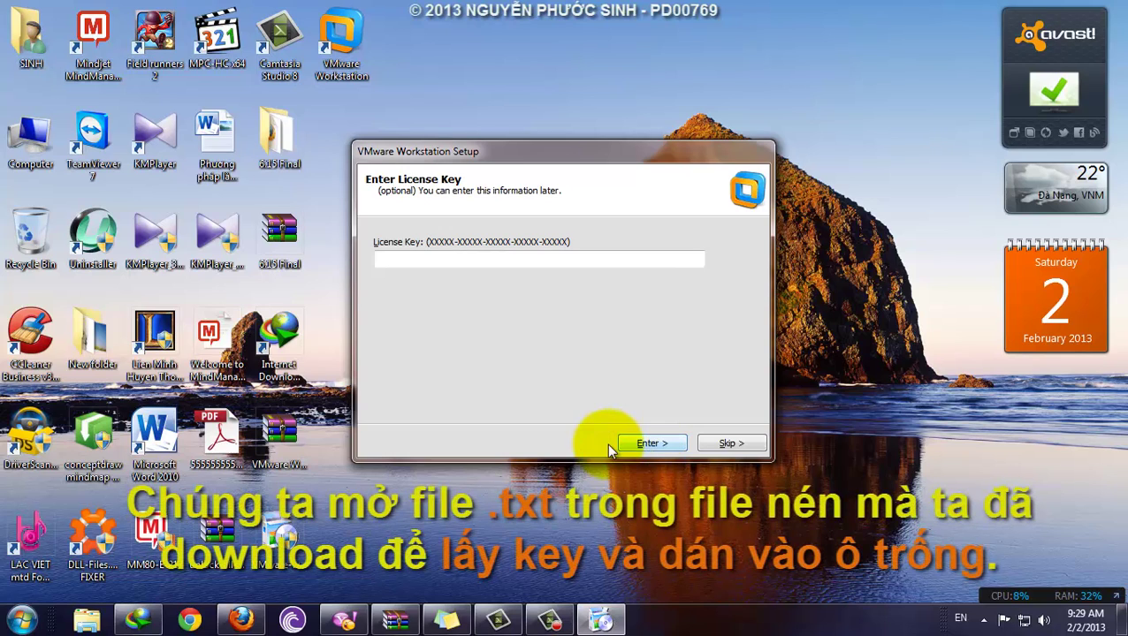
Copy the fourth VMware Workstation 9 serial from the serials note.
click(450, 621)
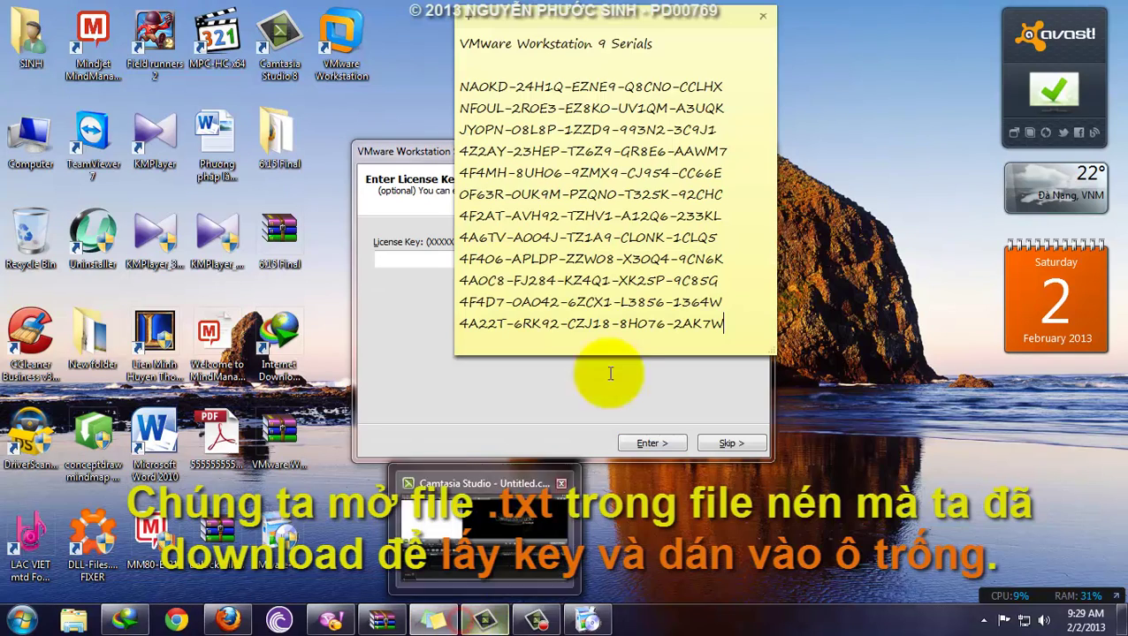
drag(601, 27, 930, 96)
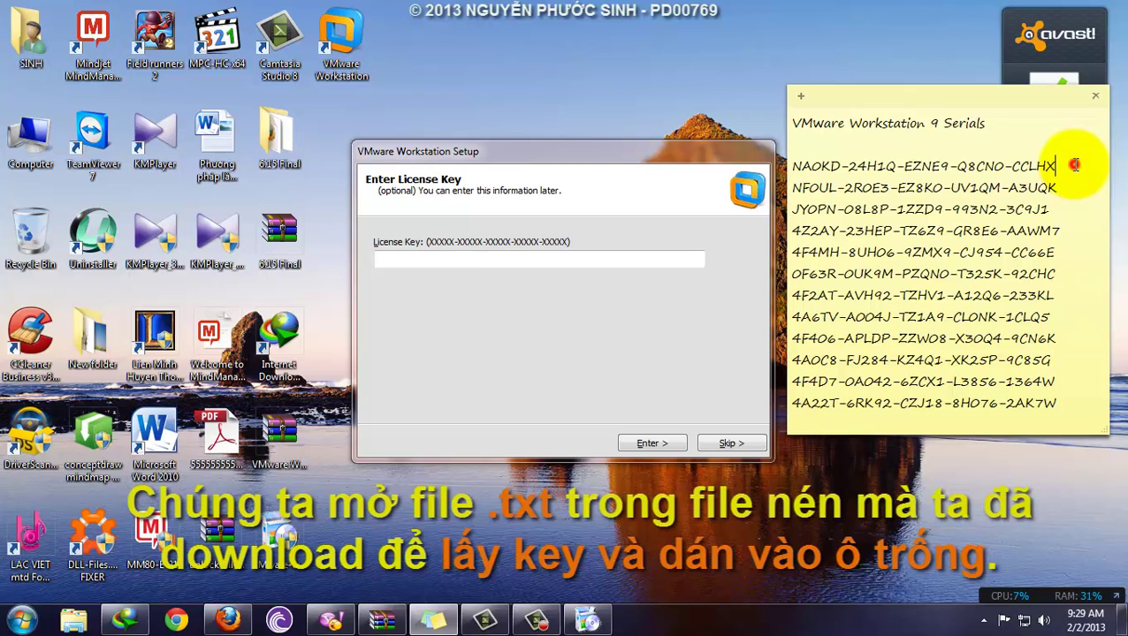
drag(1074, 165, 793, 165)
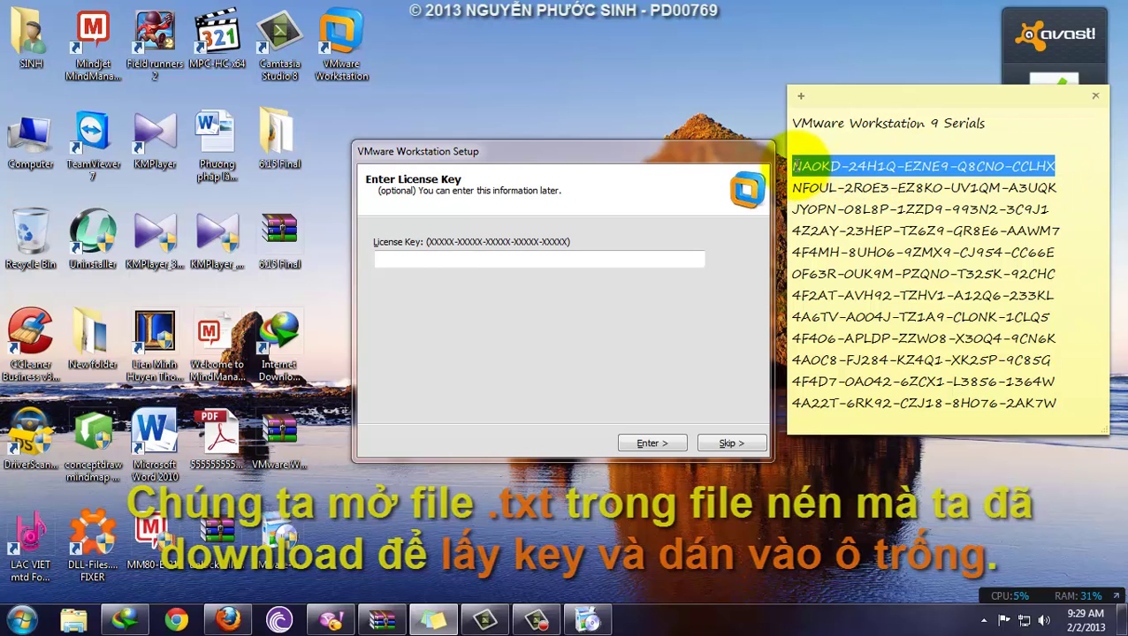
click(1067, 228)
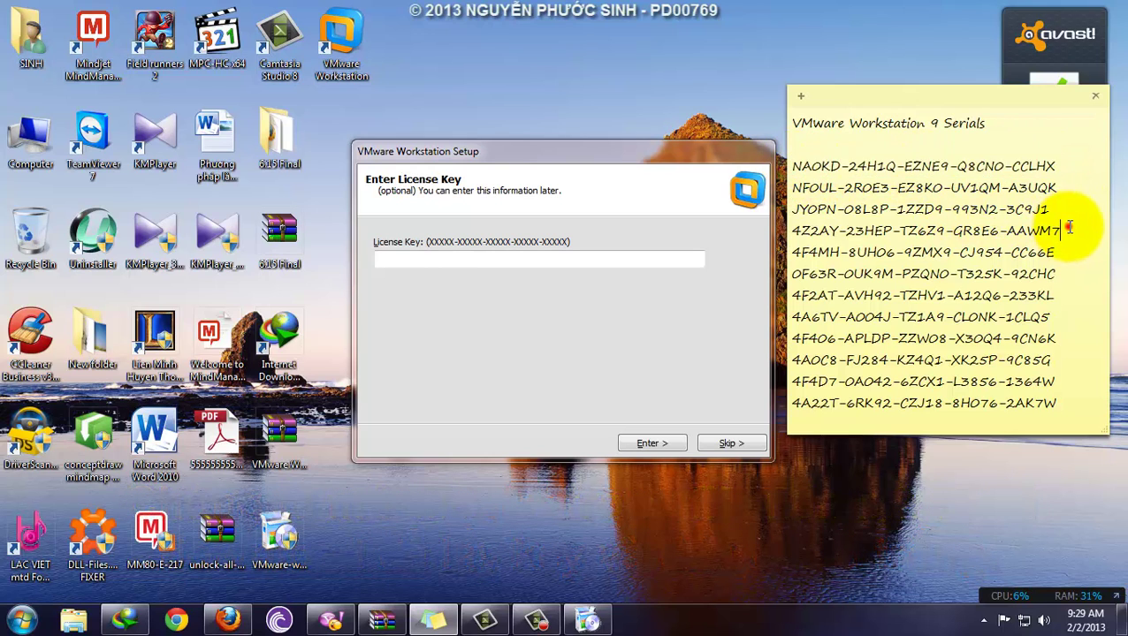
drag(1067, 228, 789, 228)
right_click(815, 235)
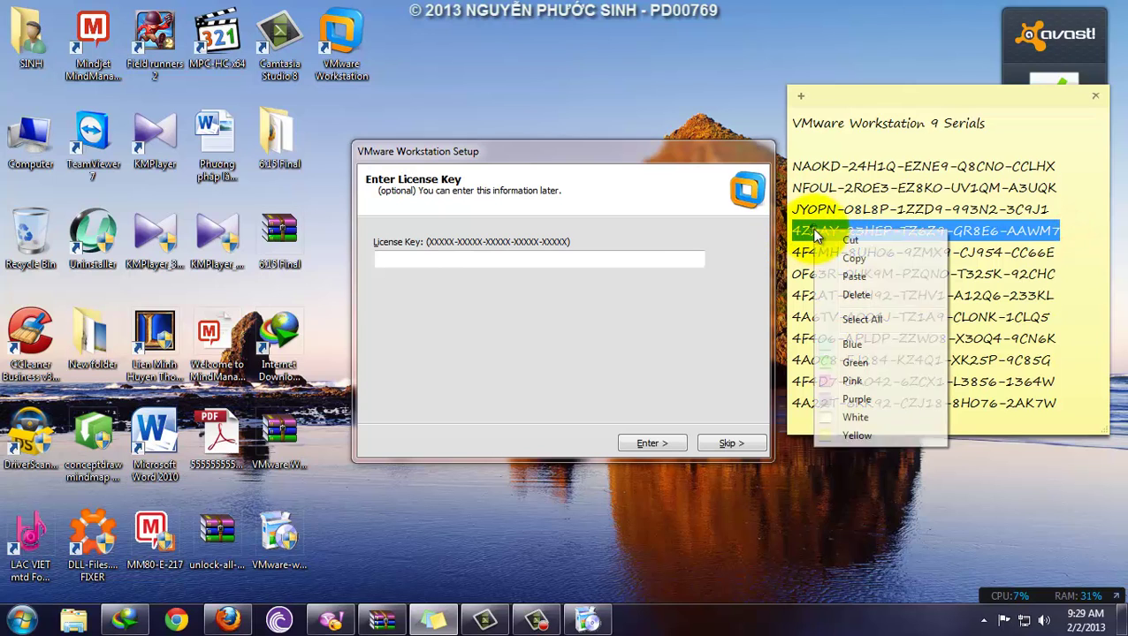
click(884, 256)
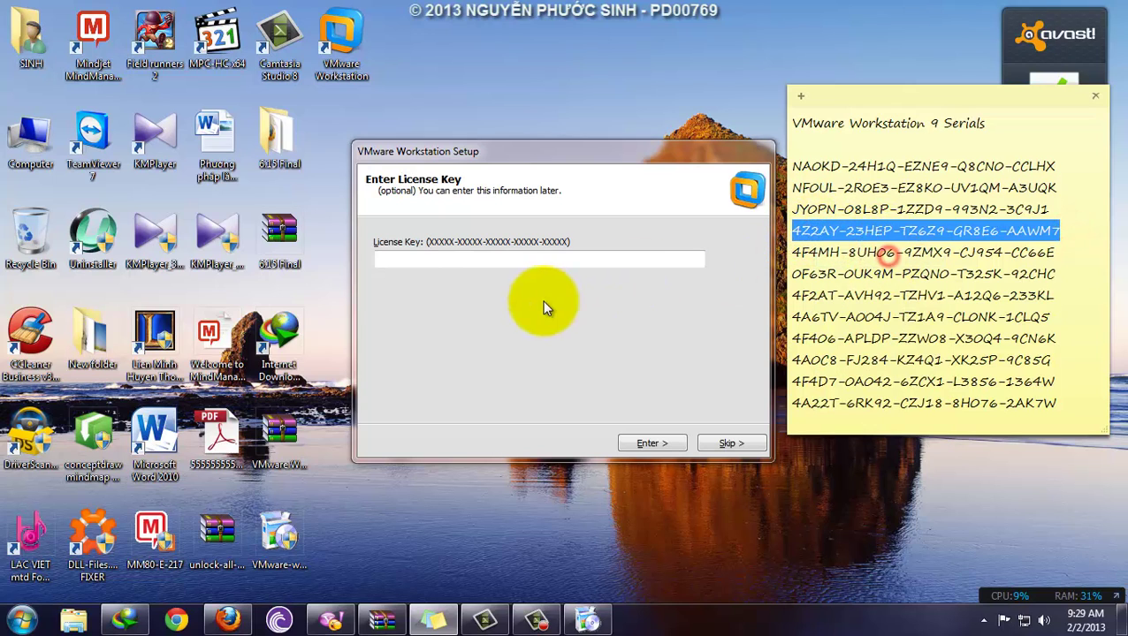
Paste the serial into the License Key field, submit it and finish setup.
click(439, 262)
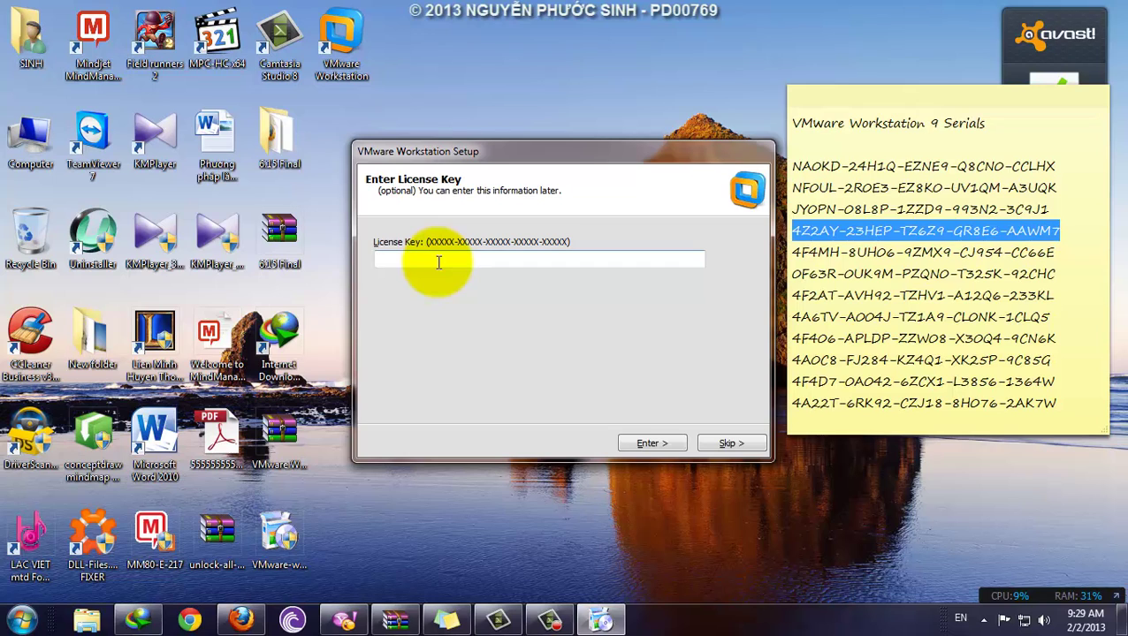
key(ctrl+v)
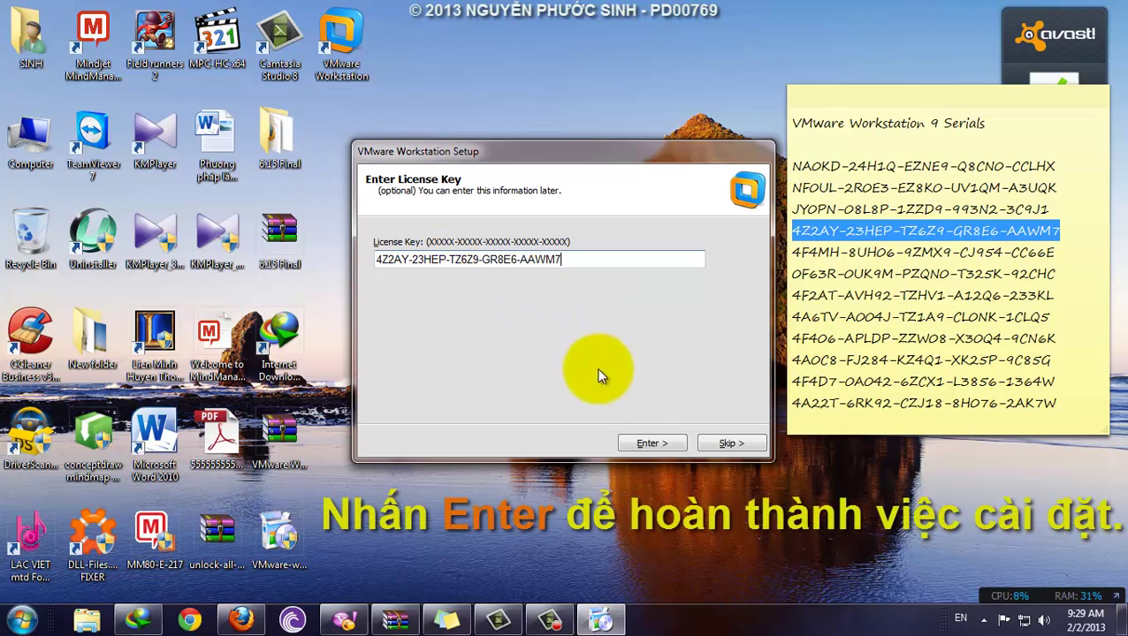
click(654, 444)
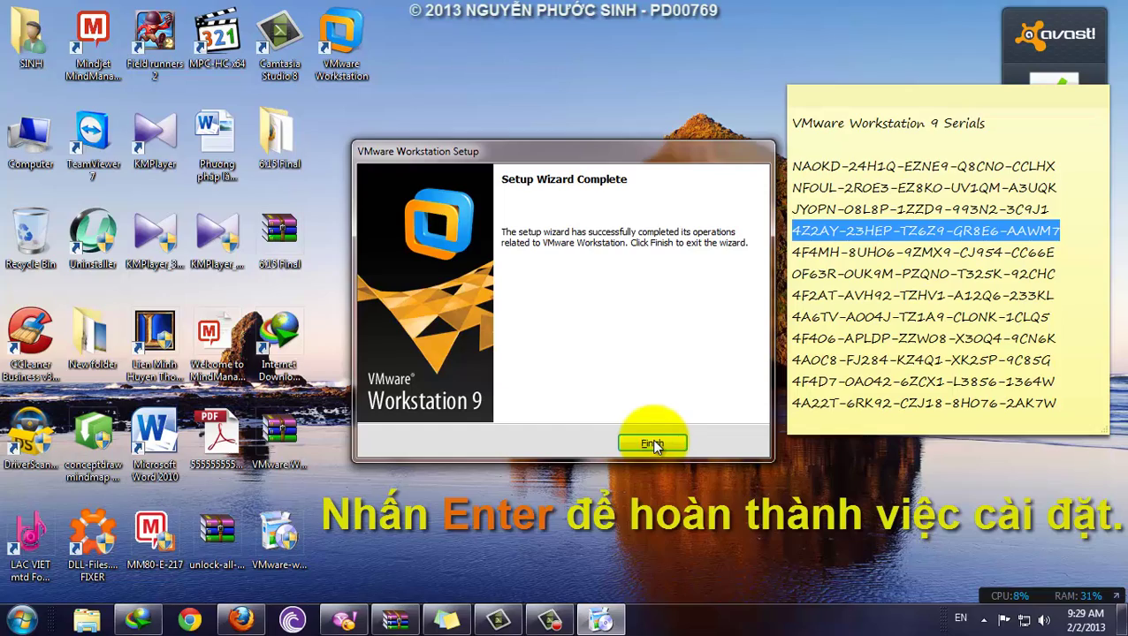
click(653, 444)
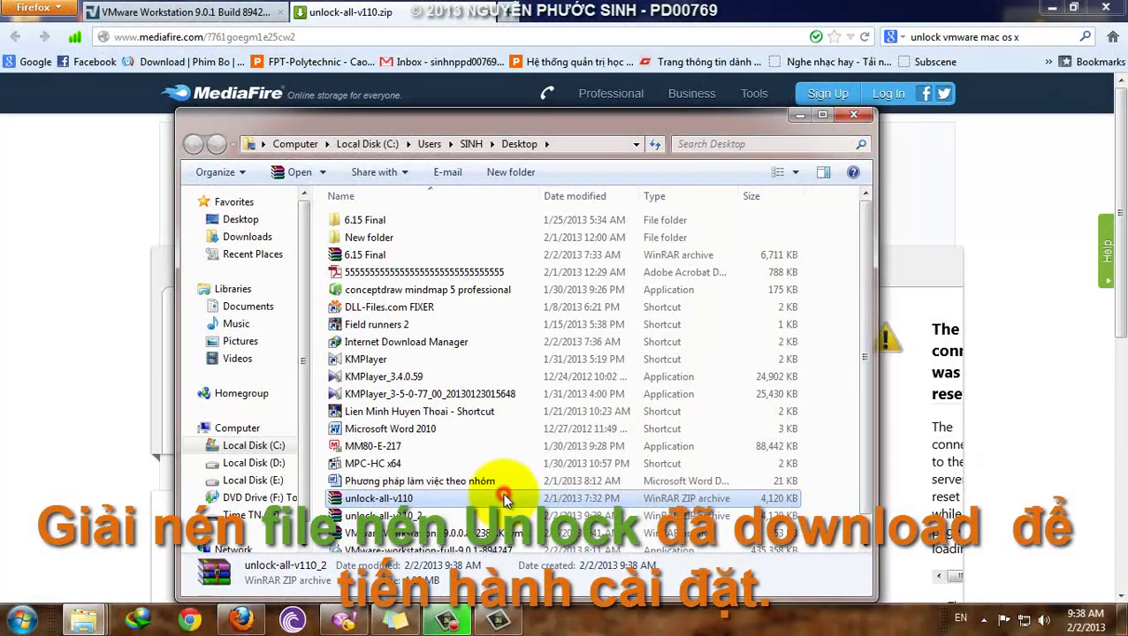
Extract the unlock-all-v110 archive and open its inner unlock-all-v110 folder.
click(504, 500)
right_click(503, 498)
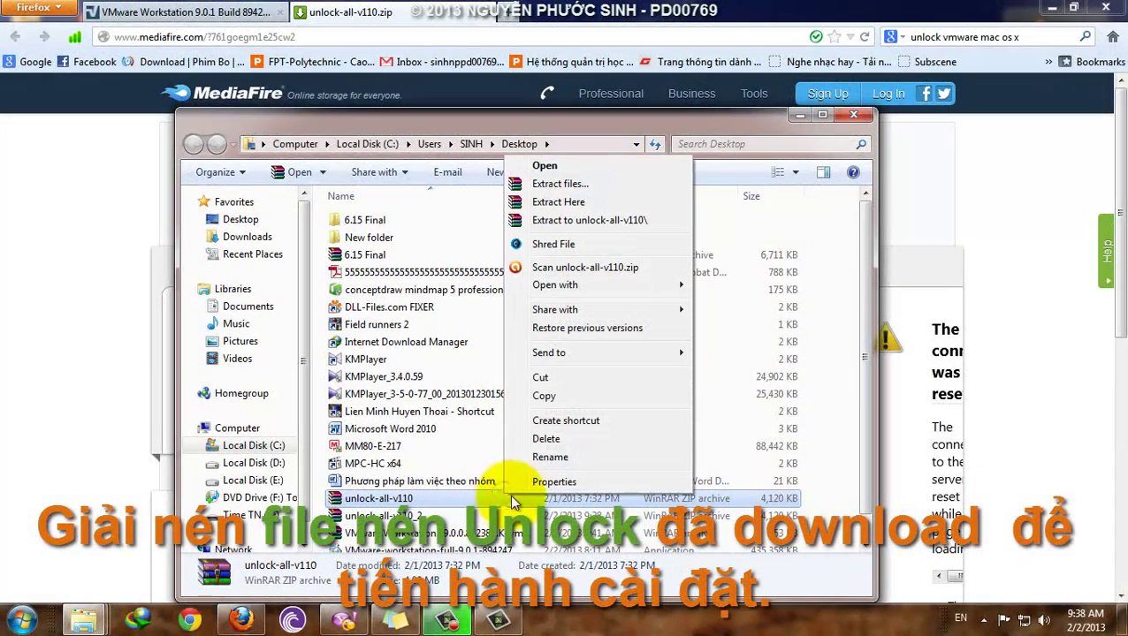
click(604, 226)
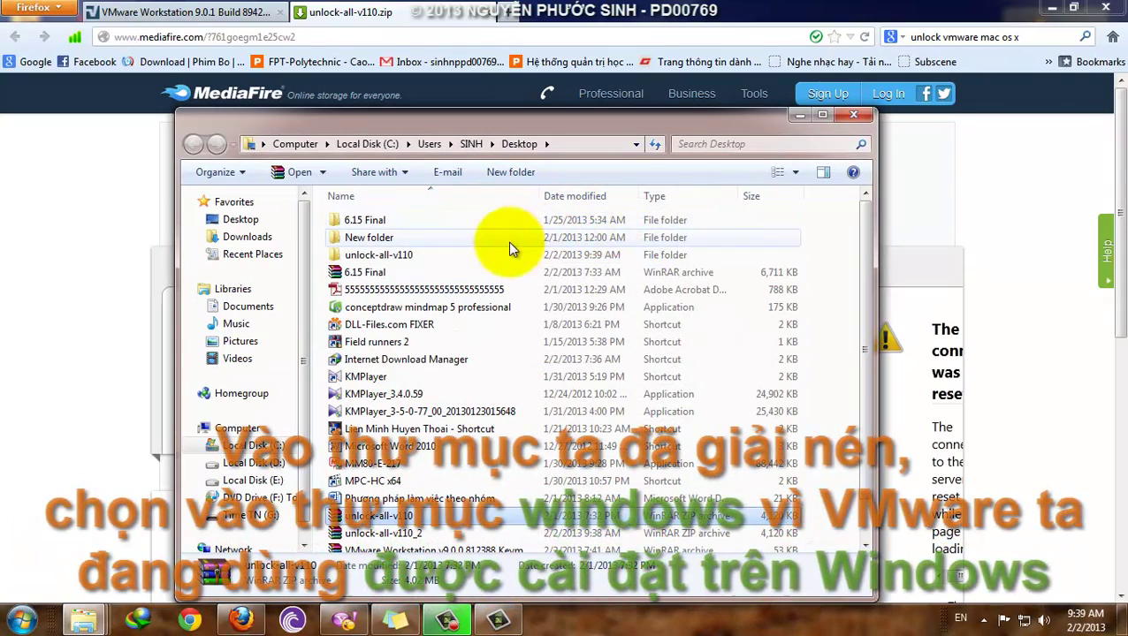
double_click(445, 255)
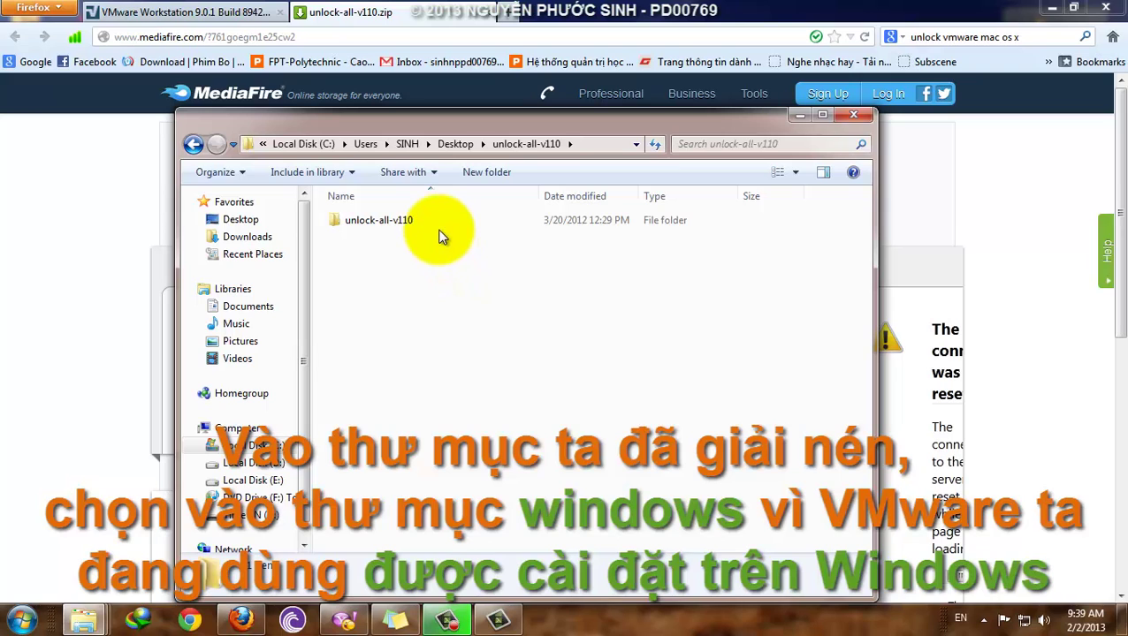
double_click(440, 223)
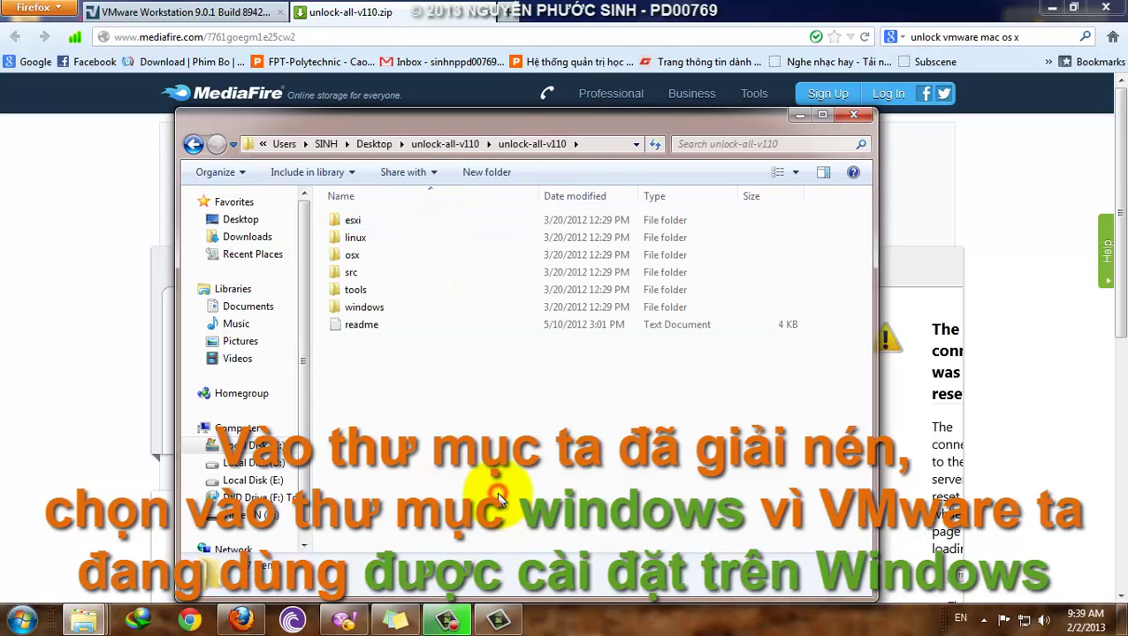
Run install.cmd from the windows folder as administrator.
click(402, 306)
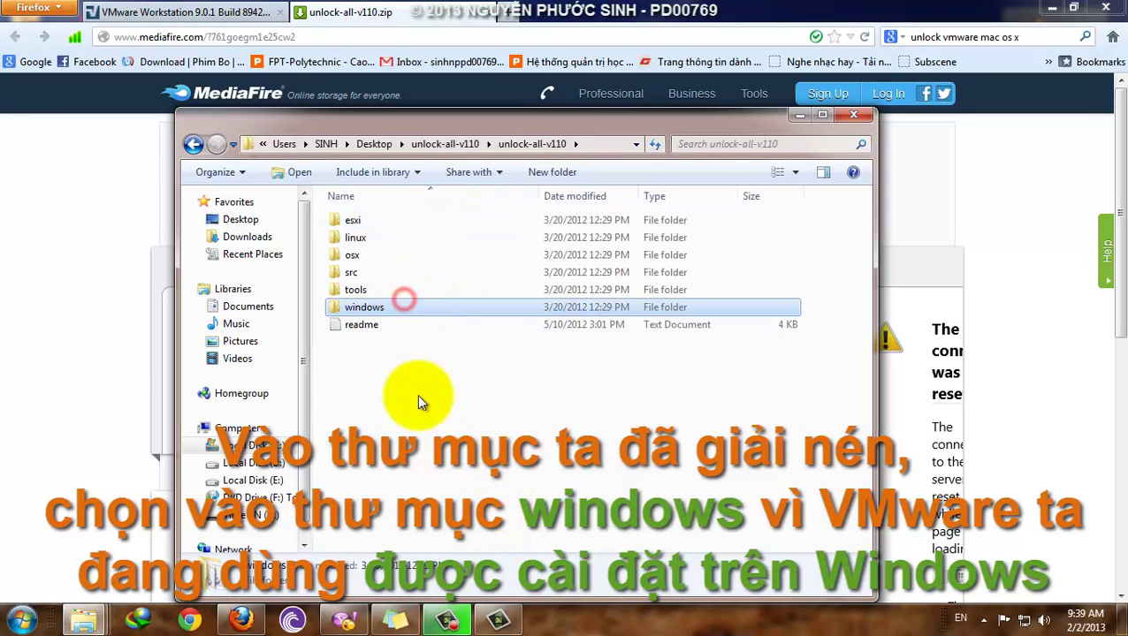
double_click(415, 308)
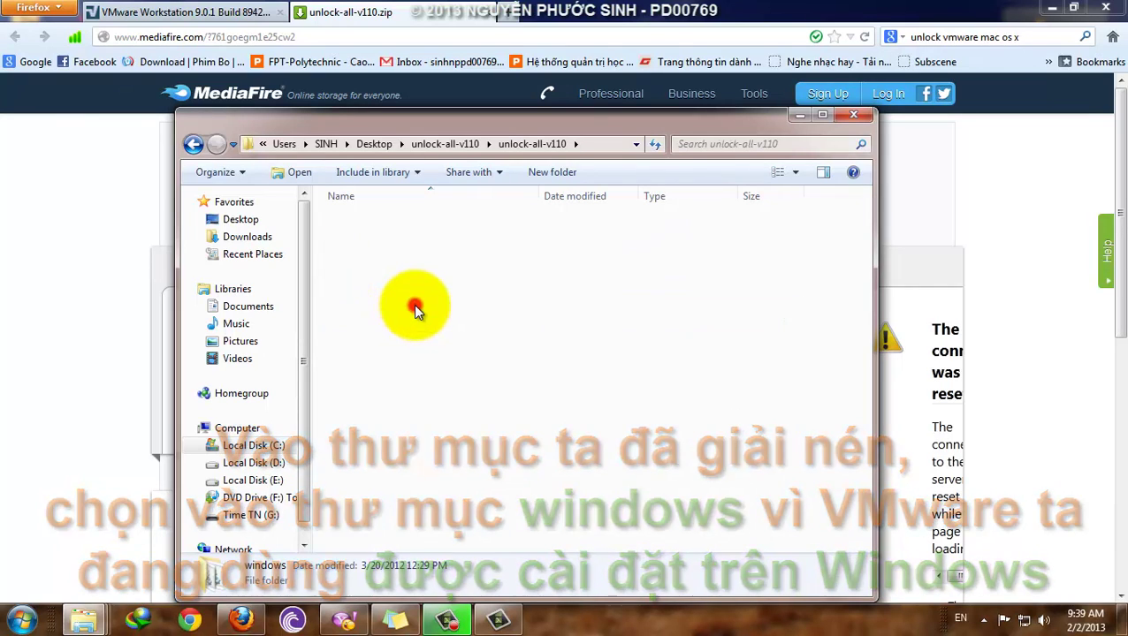
click(390, 223)
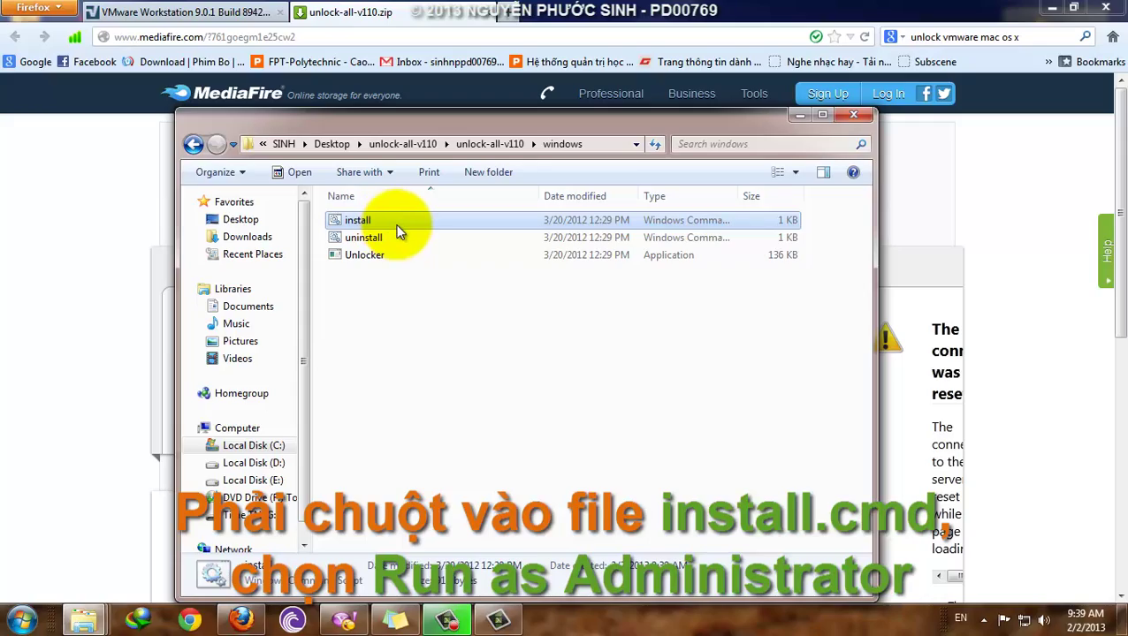
right_click(400, 227)
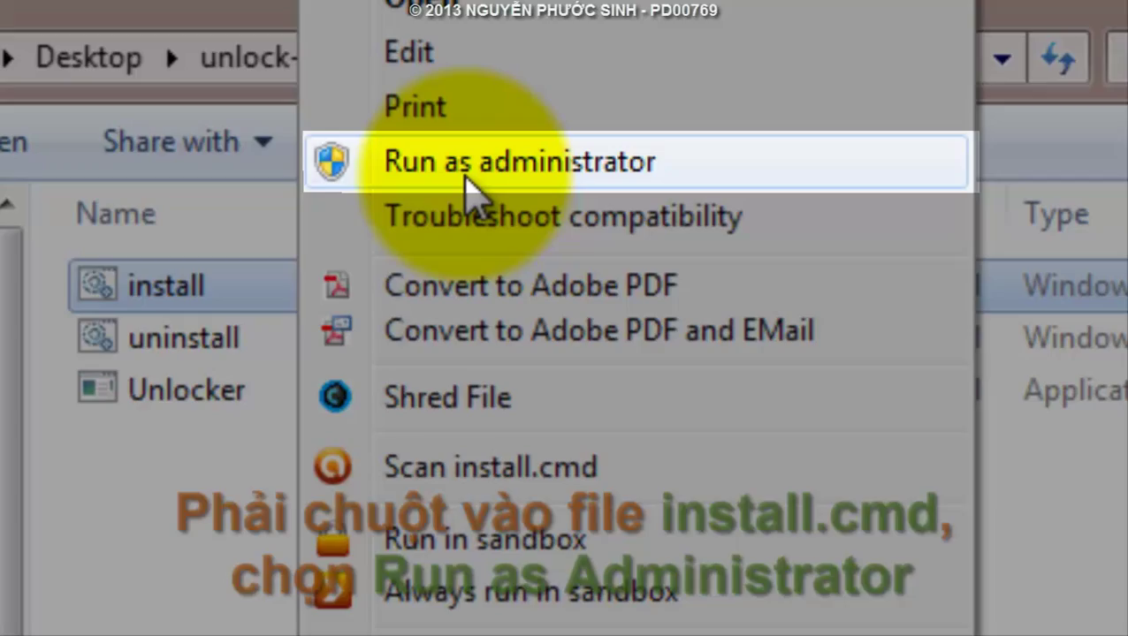
click(466, 188)
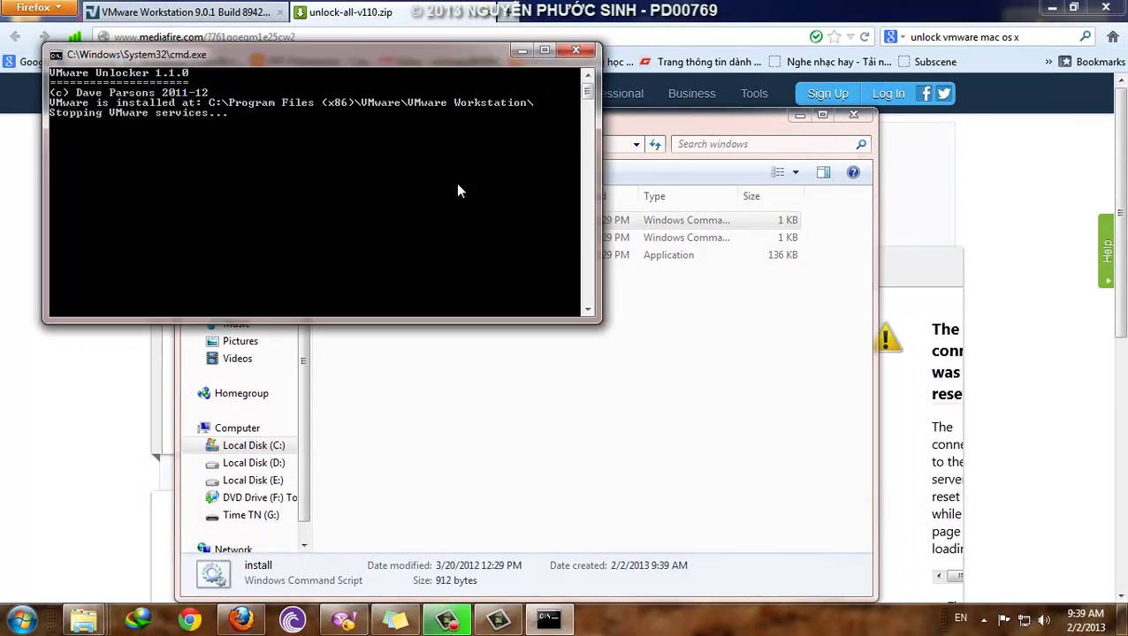
Move the Command Prompt window aside while VMware Unlocker patches Workstation.
drag(378, 53, 611, 177)
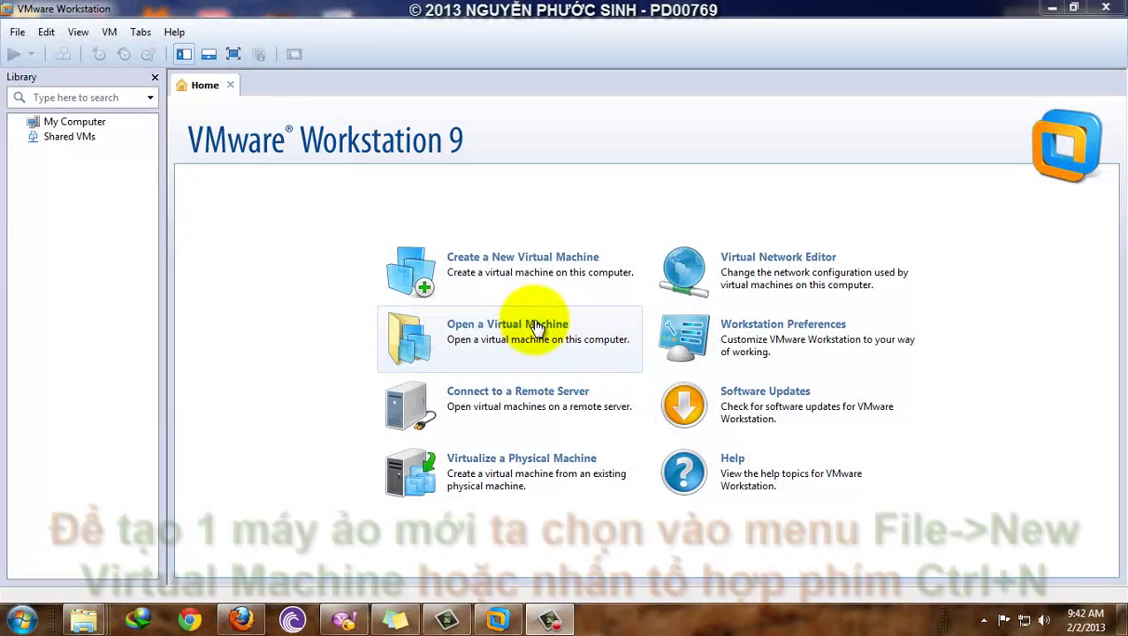
Start the New Virtual Machine Wizard with the Custom (advanced) configuration.
click(16, 33)
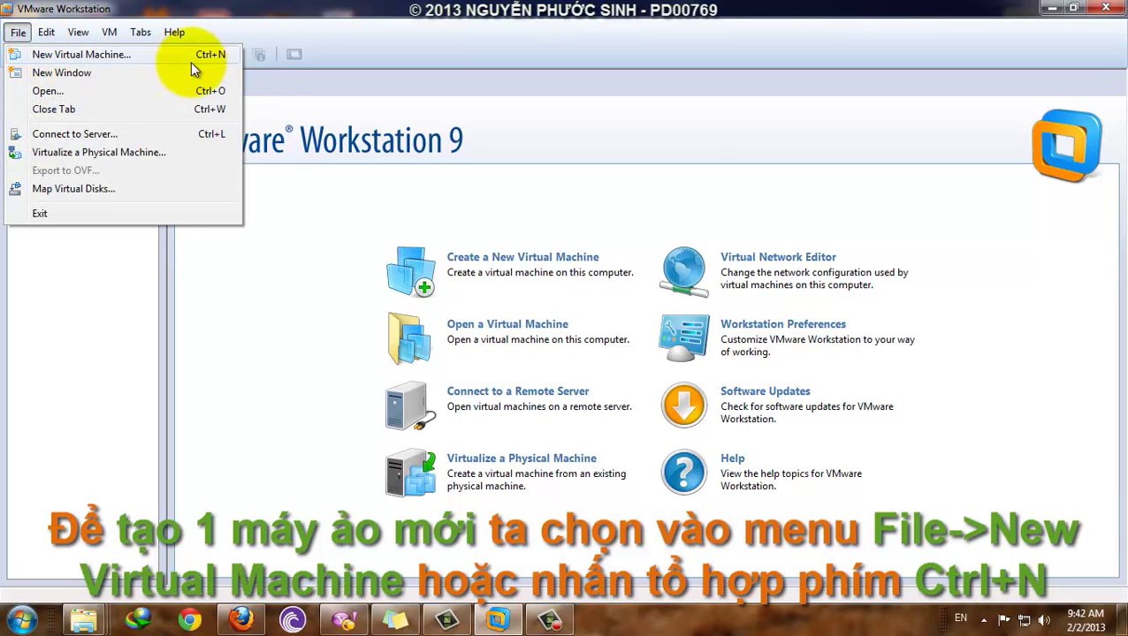
click(484, 279)
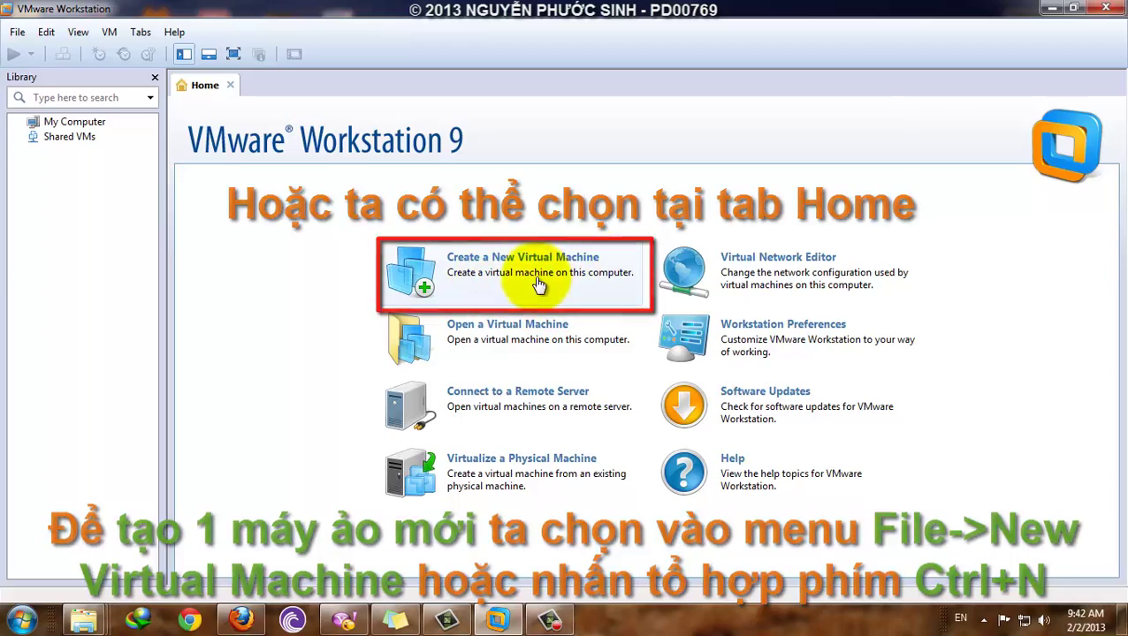
click(534, 276)
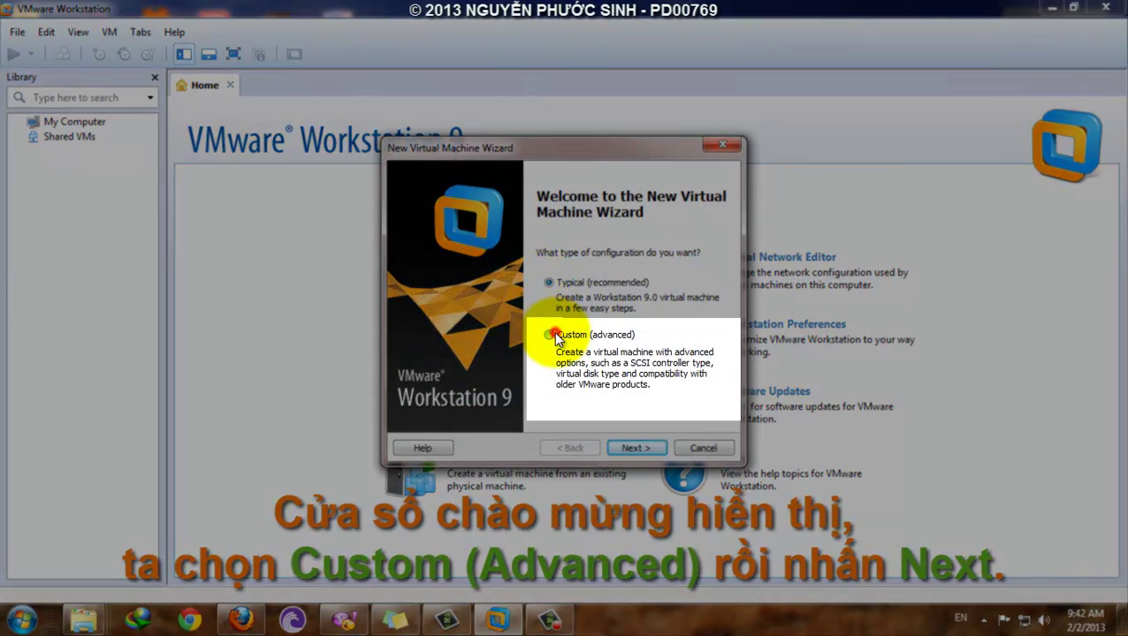
click(553, 332)
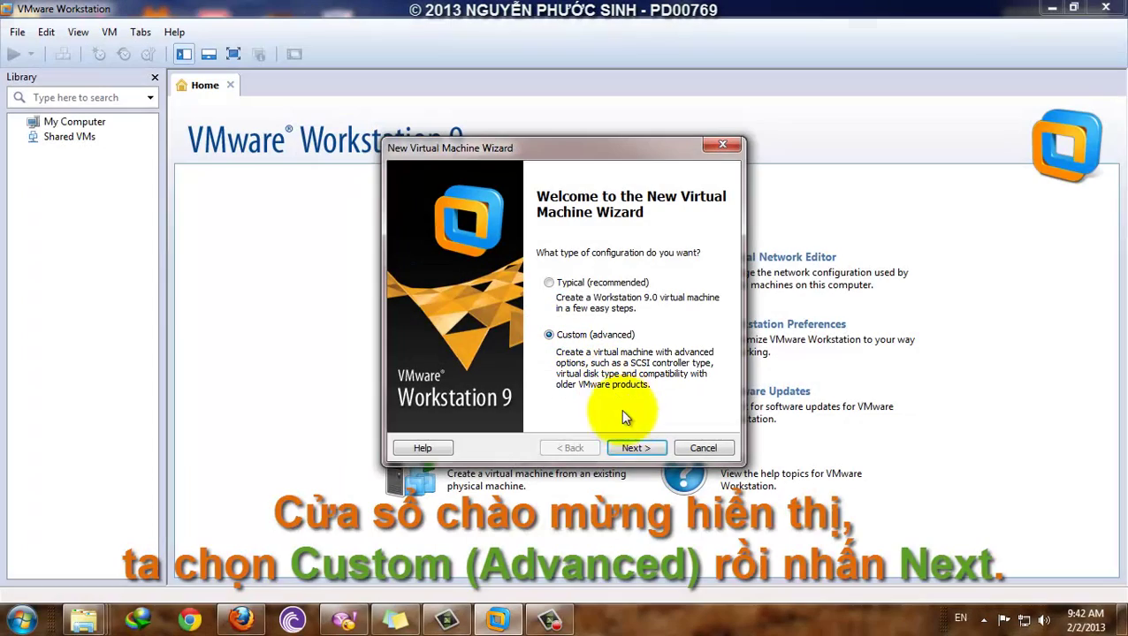
click(635, 448)
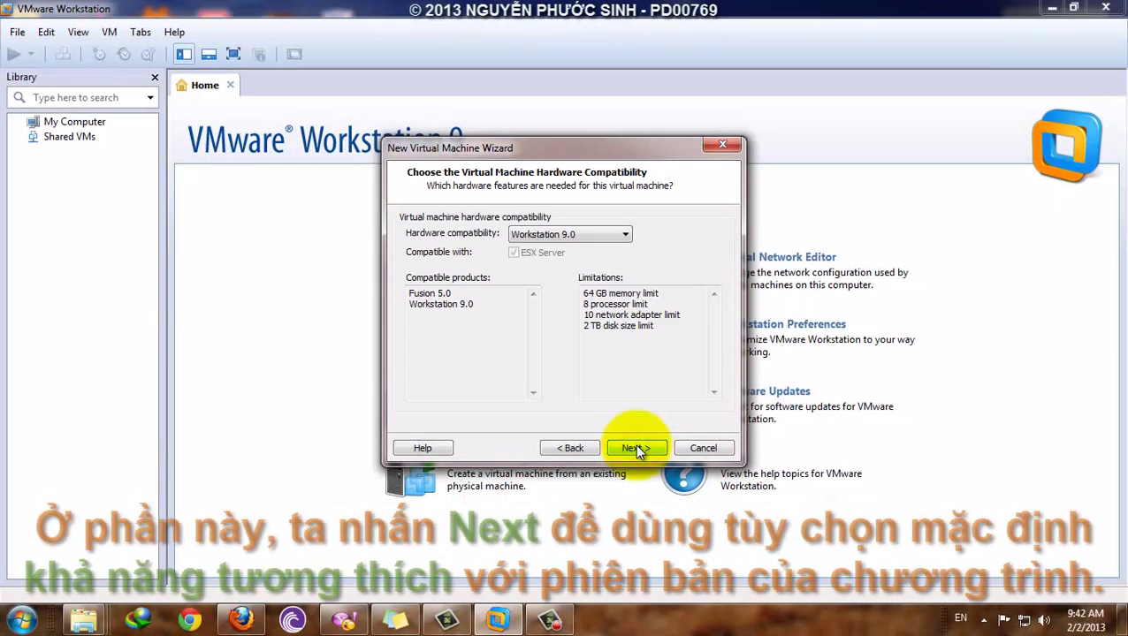
Keep Workstation 9.0 hardware compatibility.
click(626, 235)
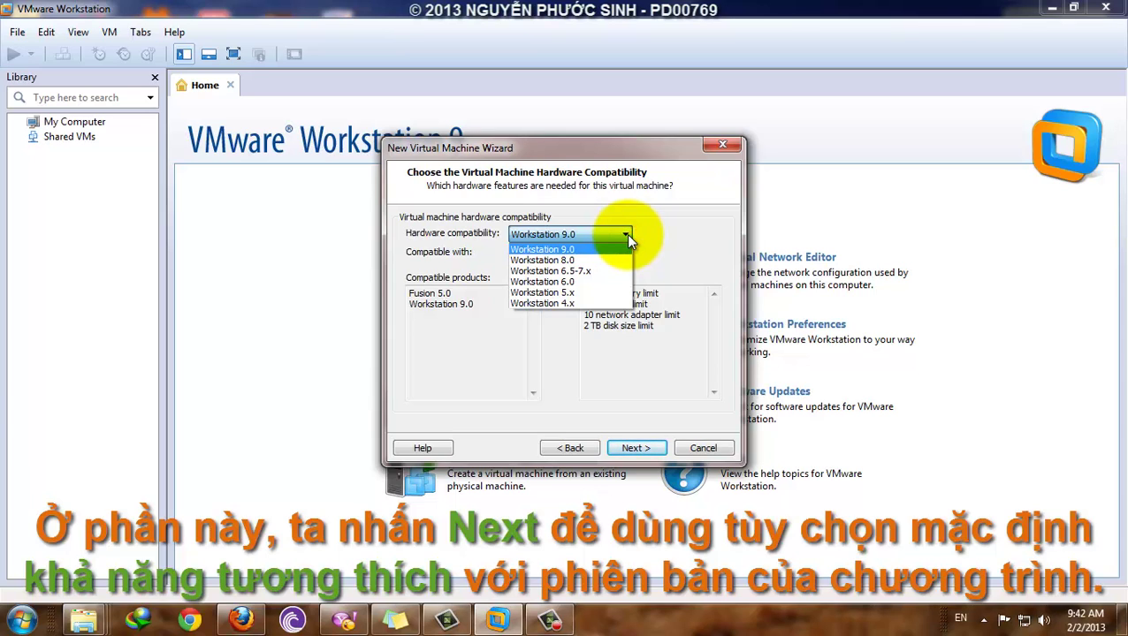
click(627, 237)
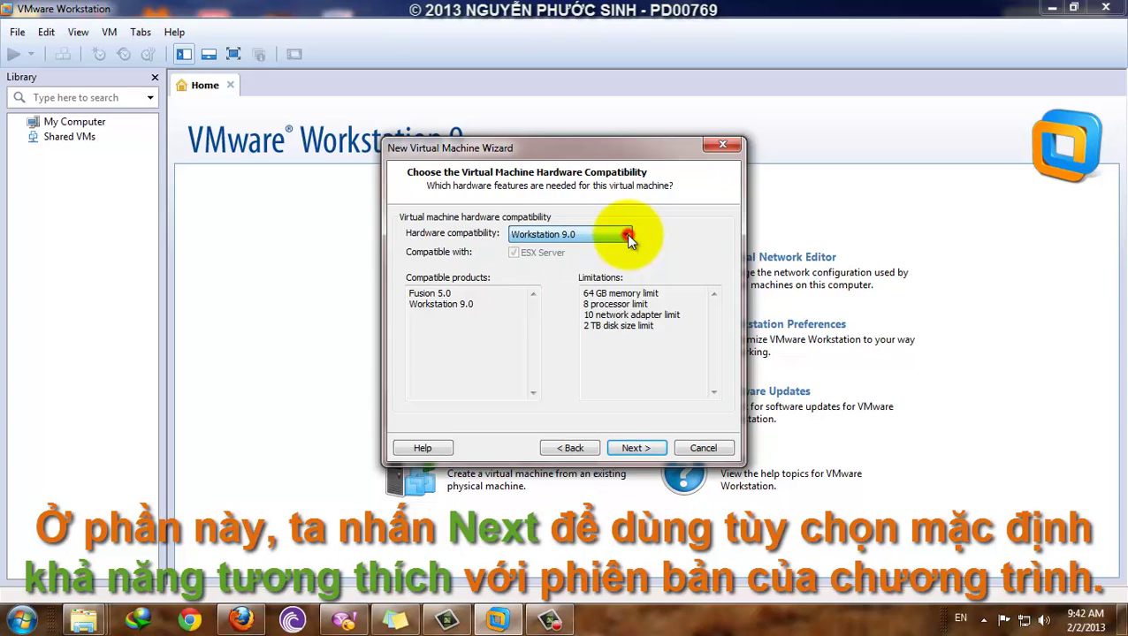
click(653, 449)
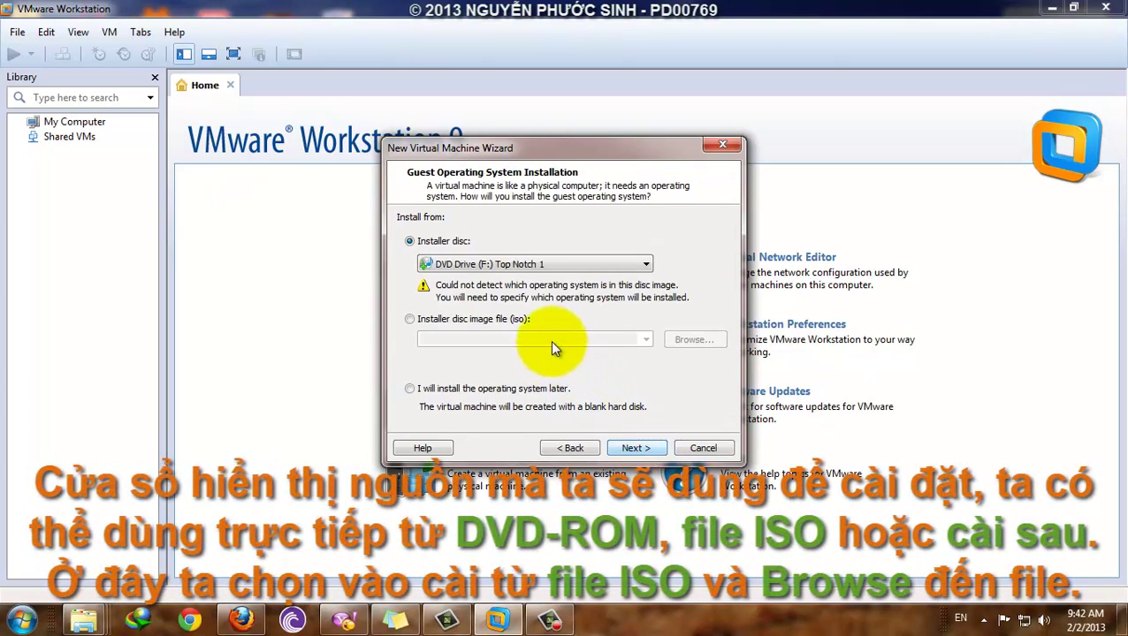
Use the Niresh12495-ML-10.8 disc image from Time TN (G:) as the installer ISO.
click(492, 324)
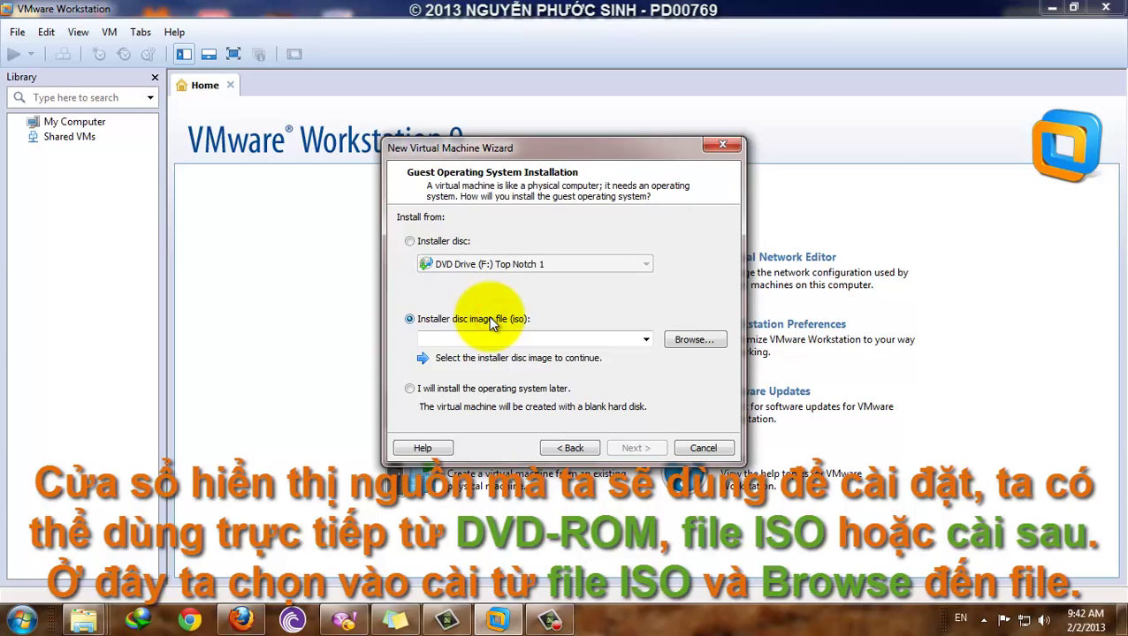
click(690, 340)
drag(659, 181, 602, 74)
drag(472, 207, 453, 325)
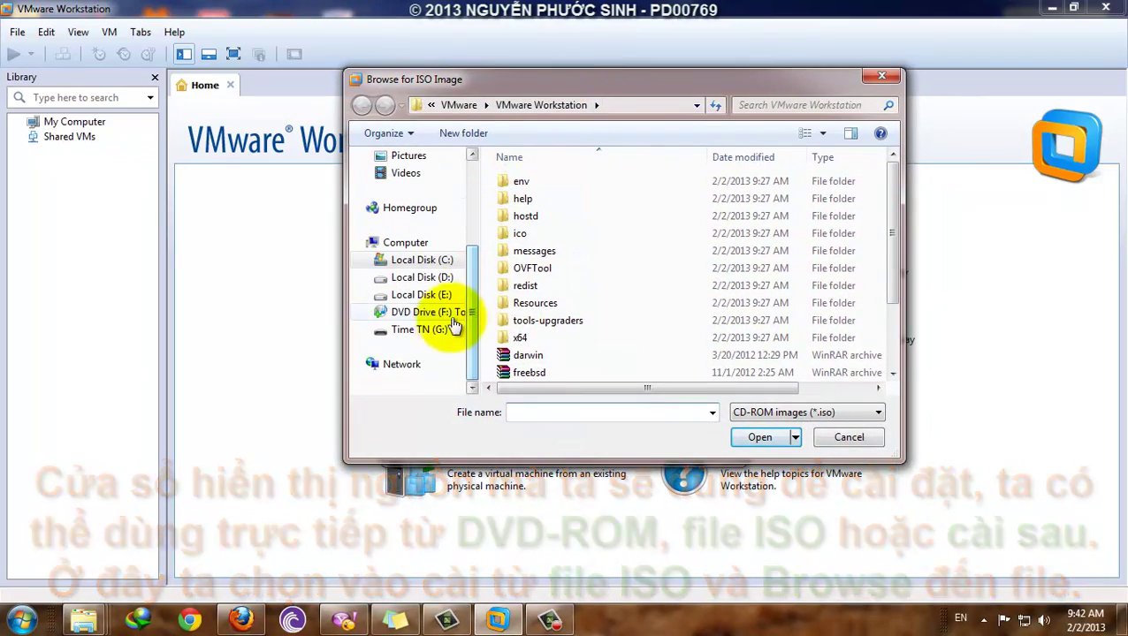
click(422, 329)
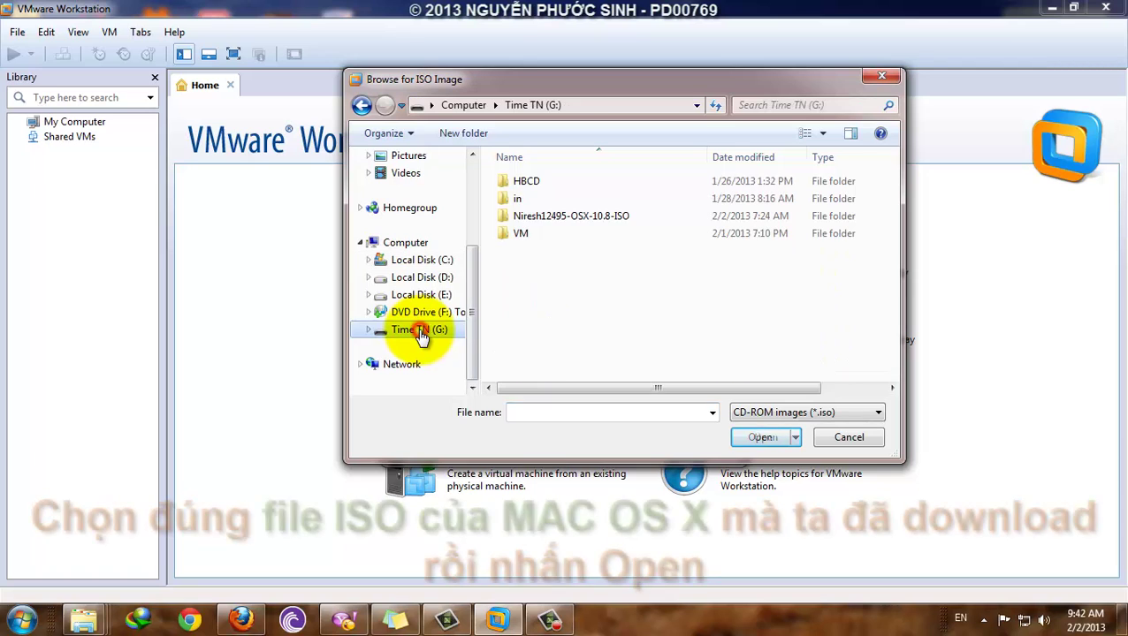
double_click(590, 217)
click(617, 216)
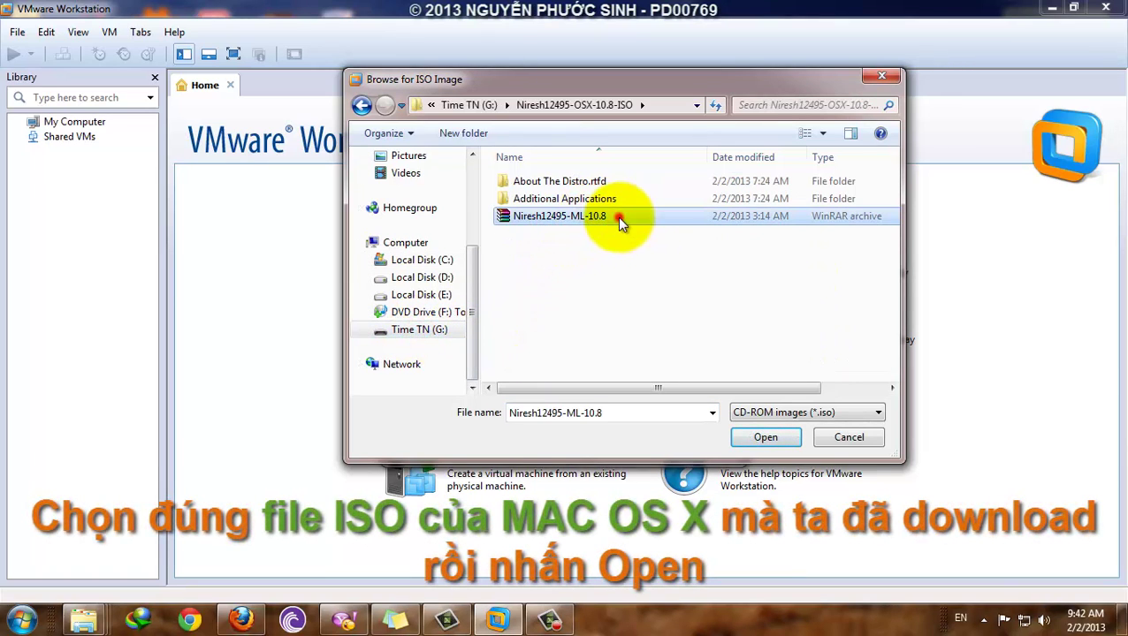
click(763, 440)
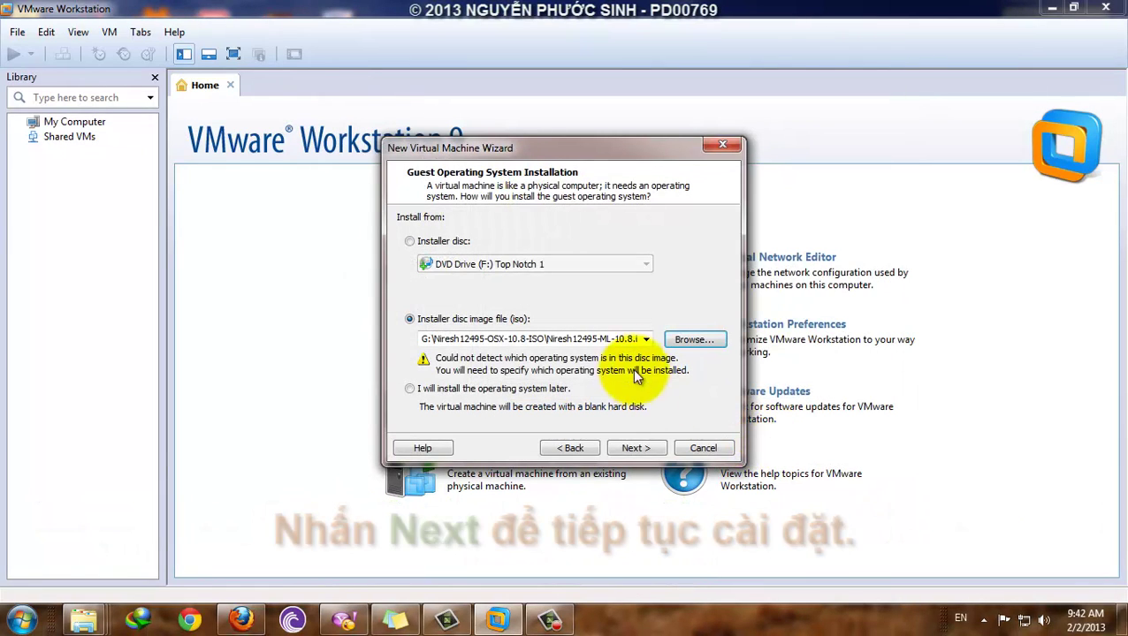
Set the guest OS to Apple Mac OS X, version Mac OS X 10.8 64-bit.
click(640, 448)
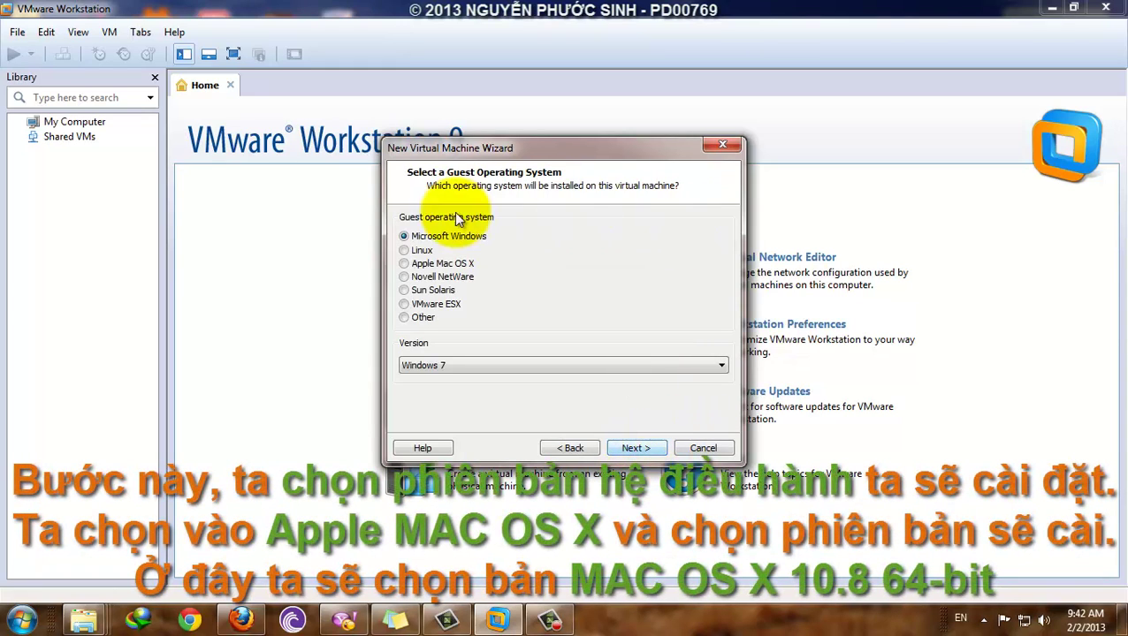
click(439, 264)
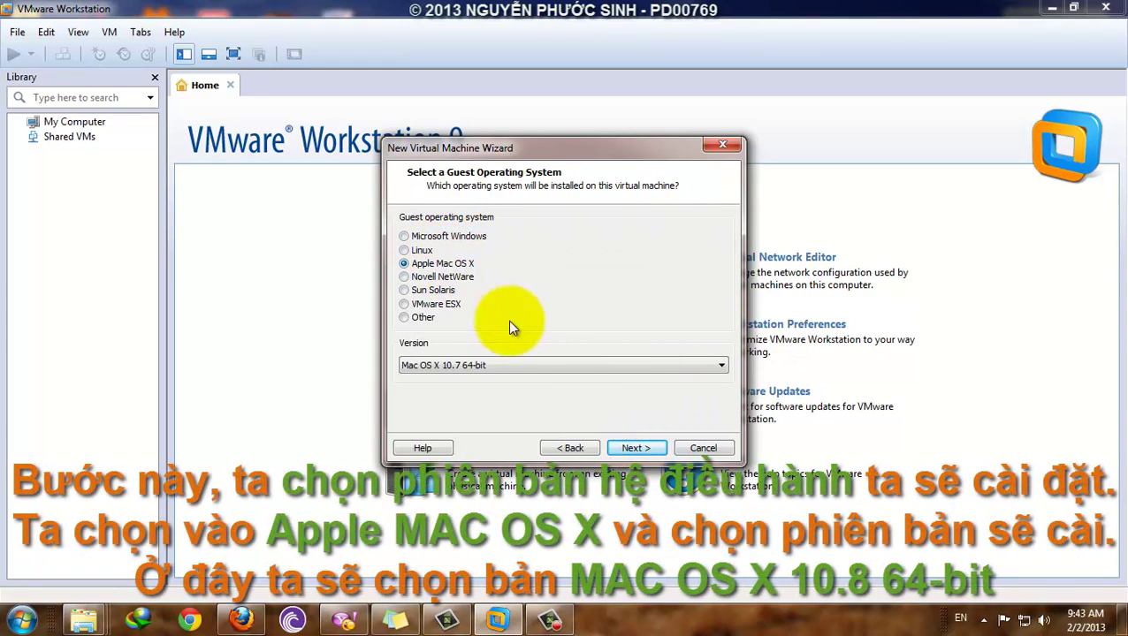
click(550, 365)
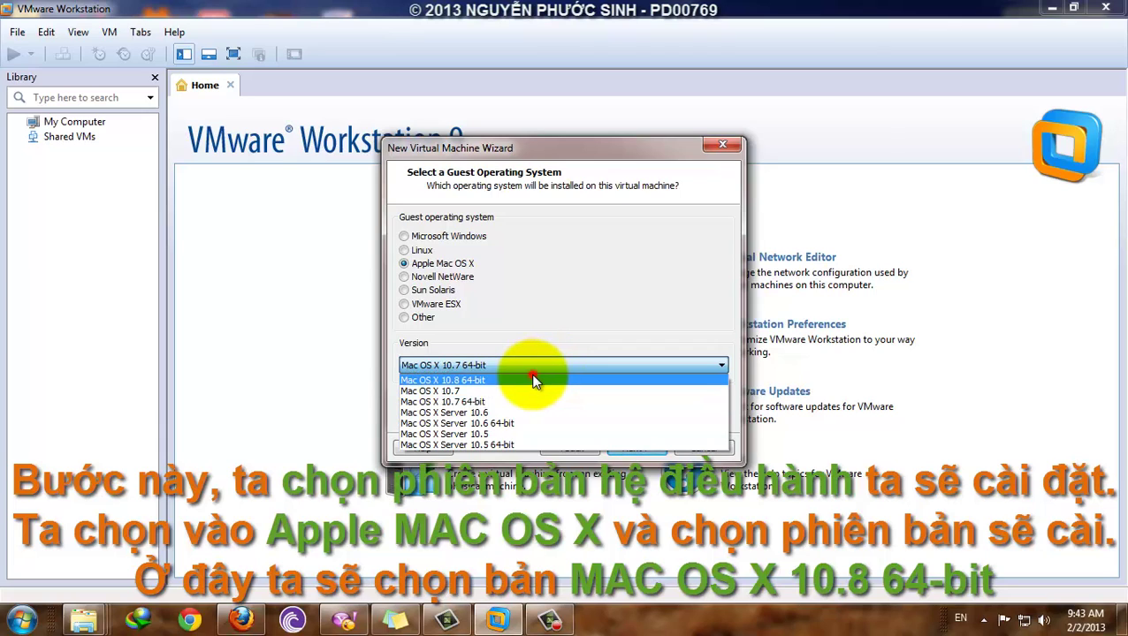
click(534, 380)
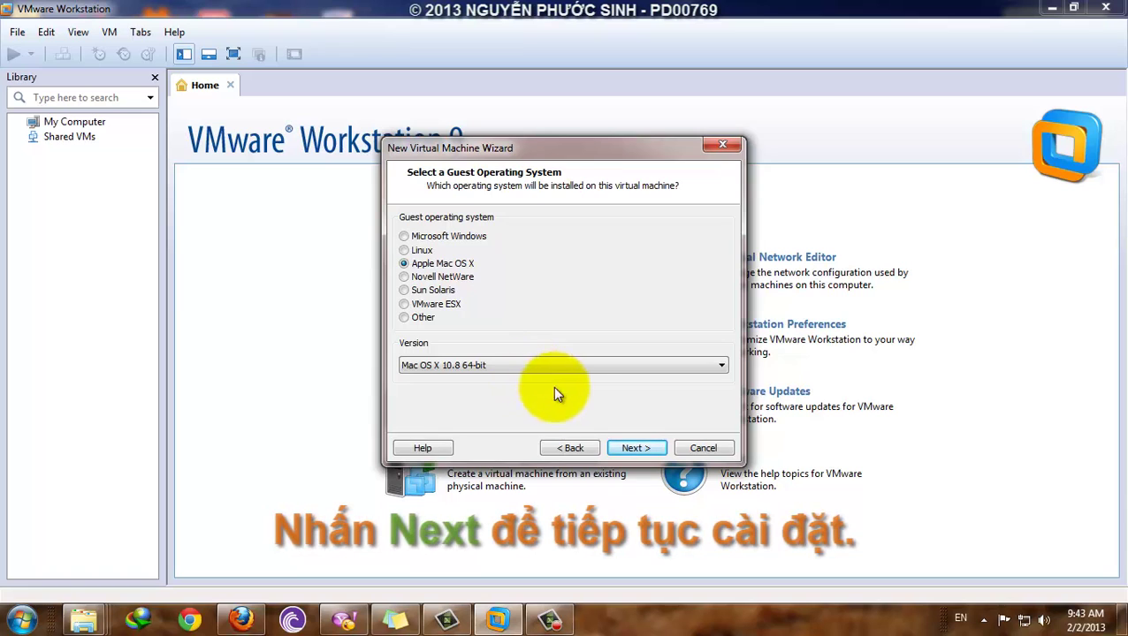
click(636, 448)
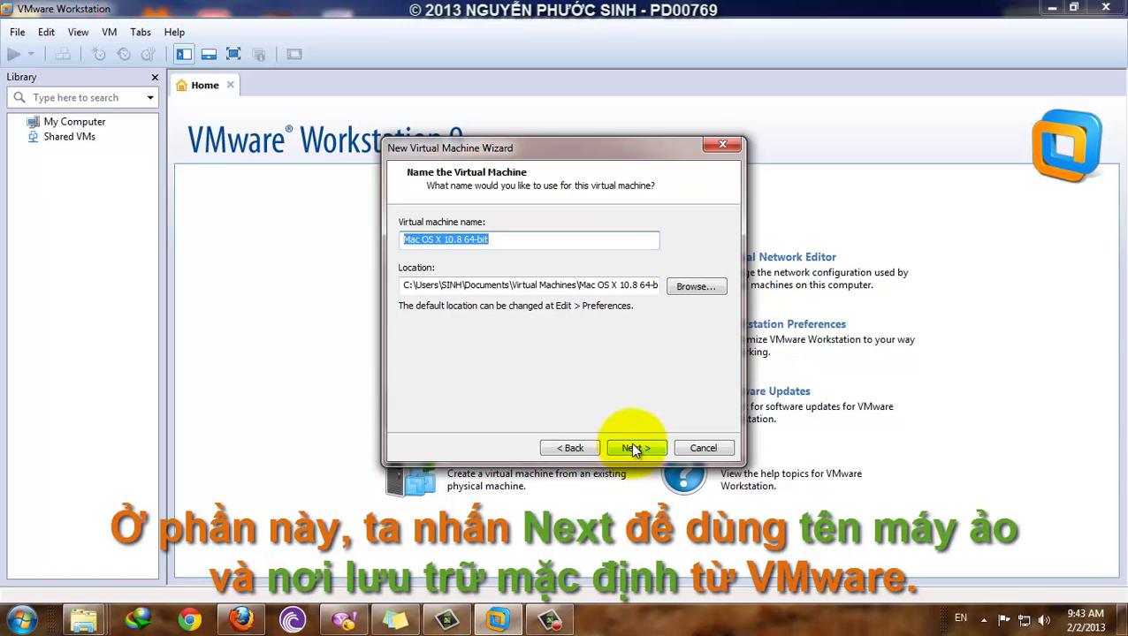
Keep the default name and location, then set 2 processors with 2 cores each.
click(633, 448)
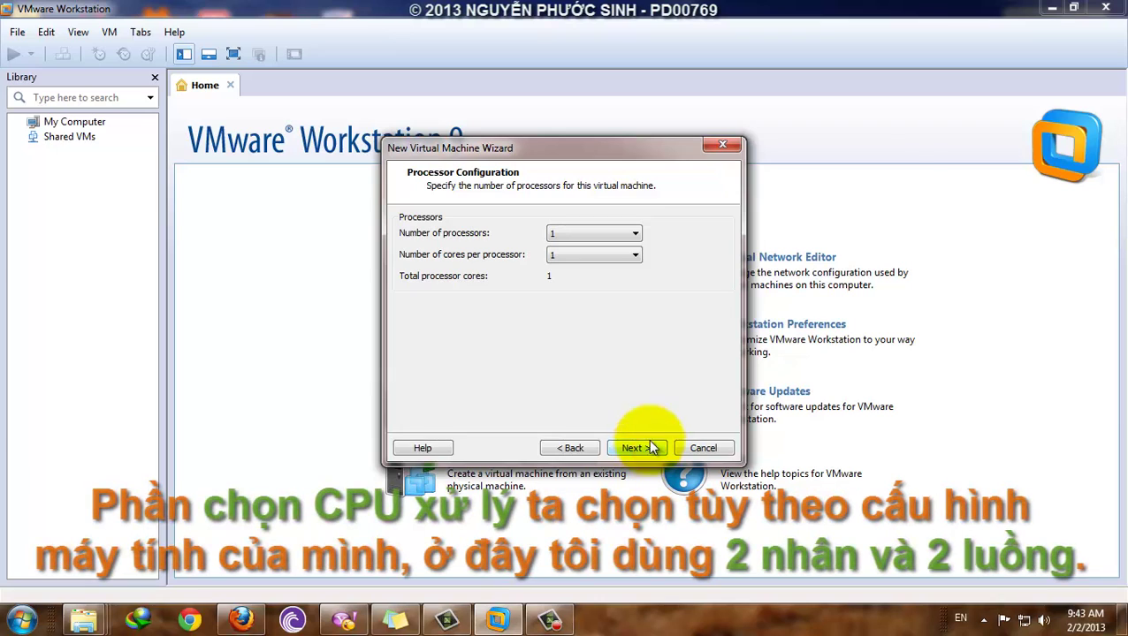
click(634, 235)
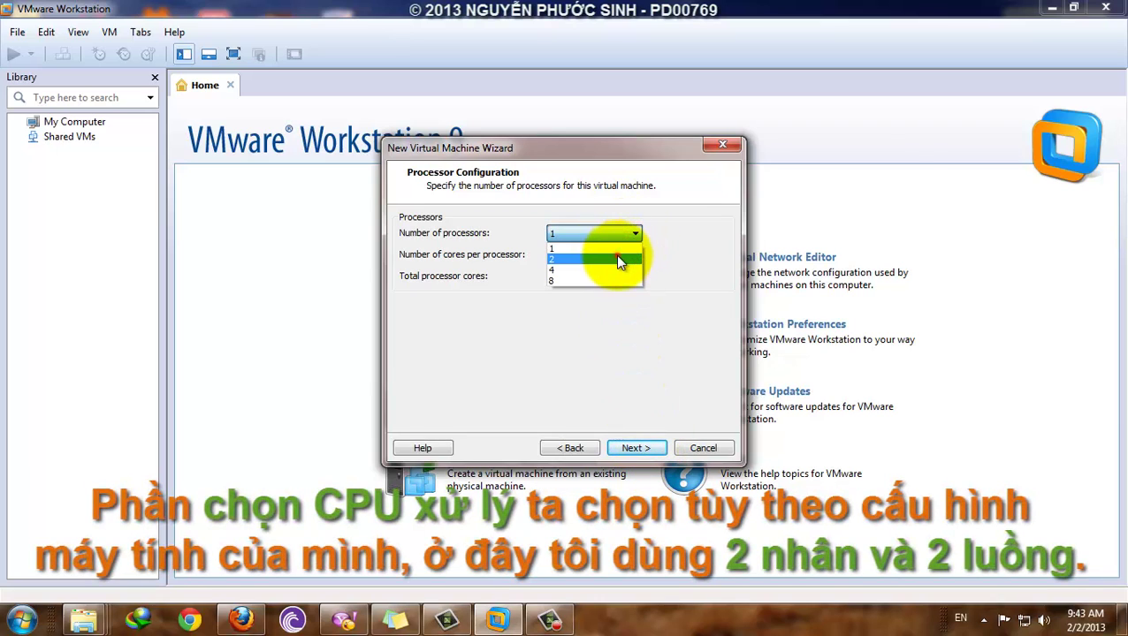
click(617, 258)
click(623, 255)
click(612, 279)
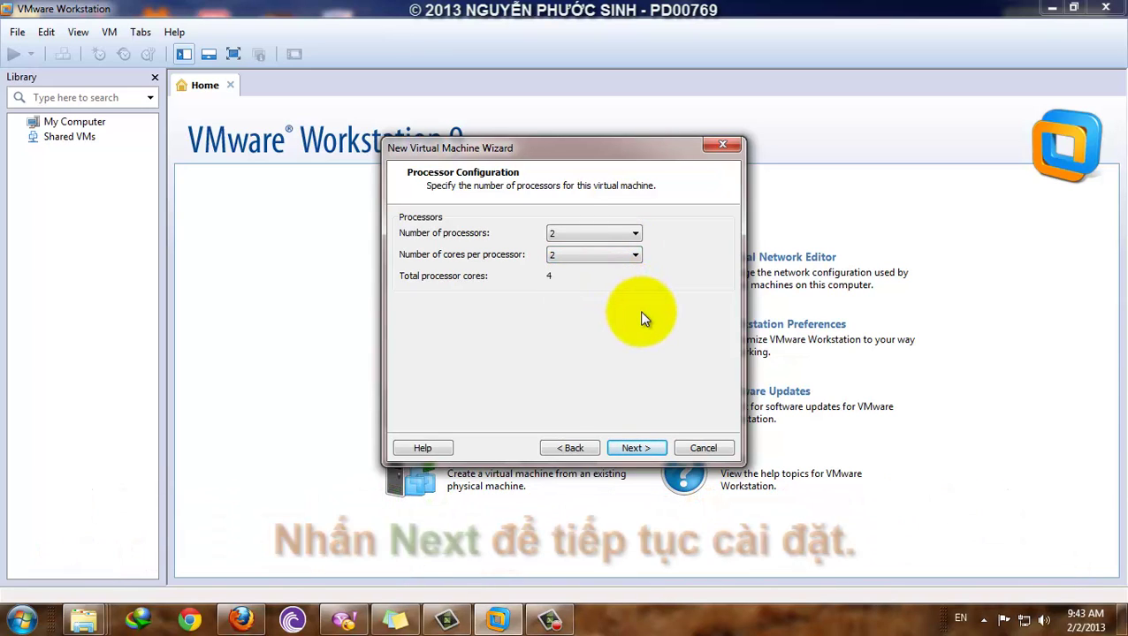
click(633, 446)
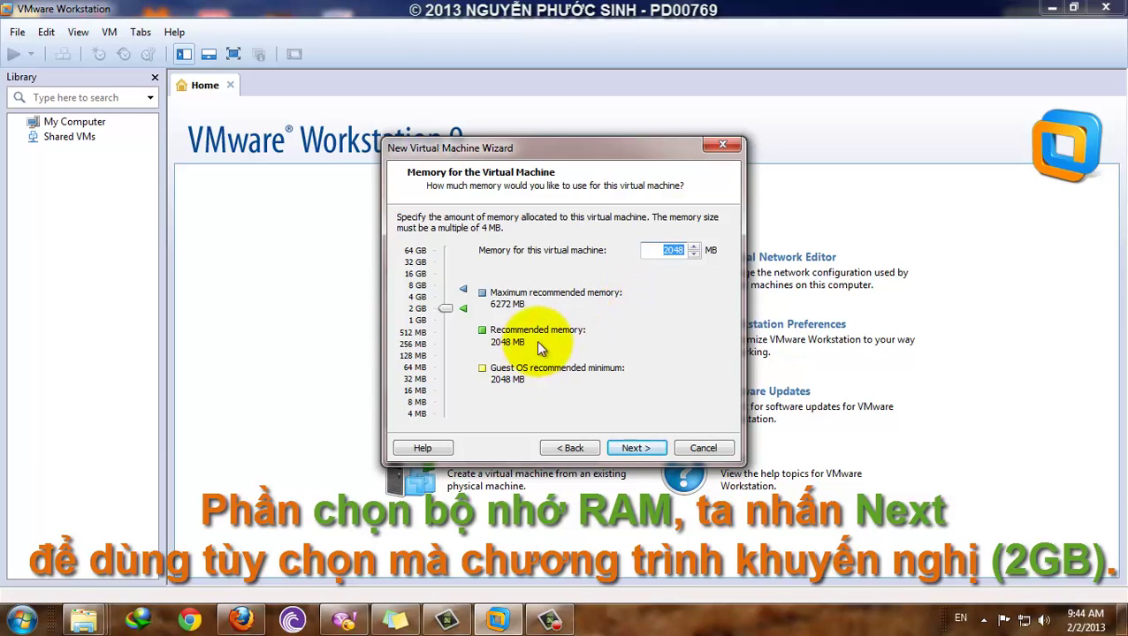
Accept 2048 MB memory, NAT networking, LSI Logic controller and a new SCSI virtual disk.
click(635, 448)
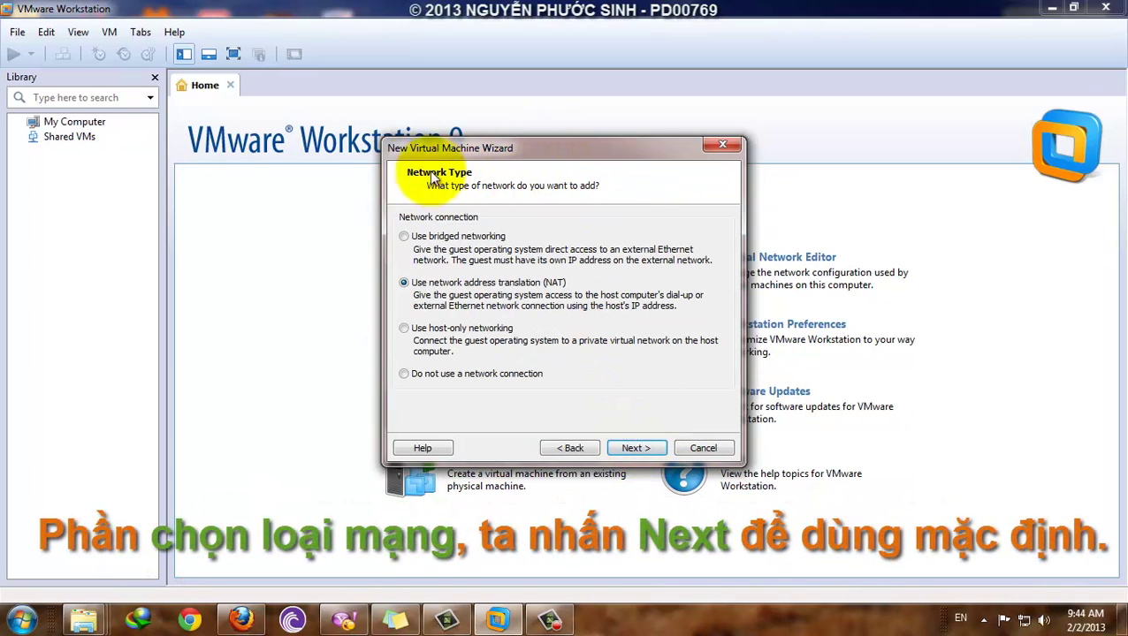
click(635, 448)
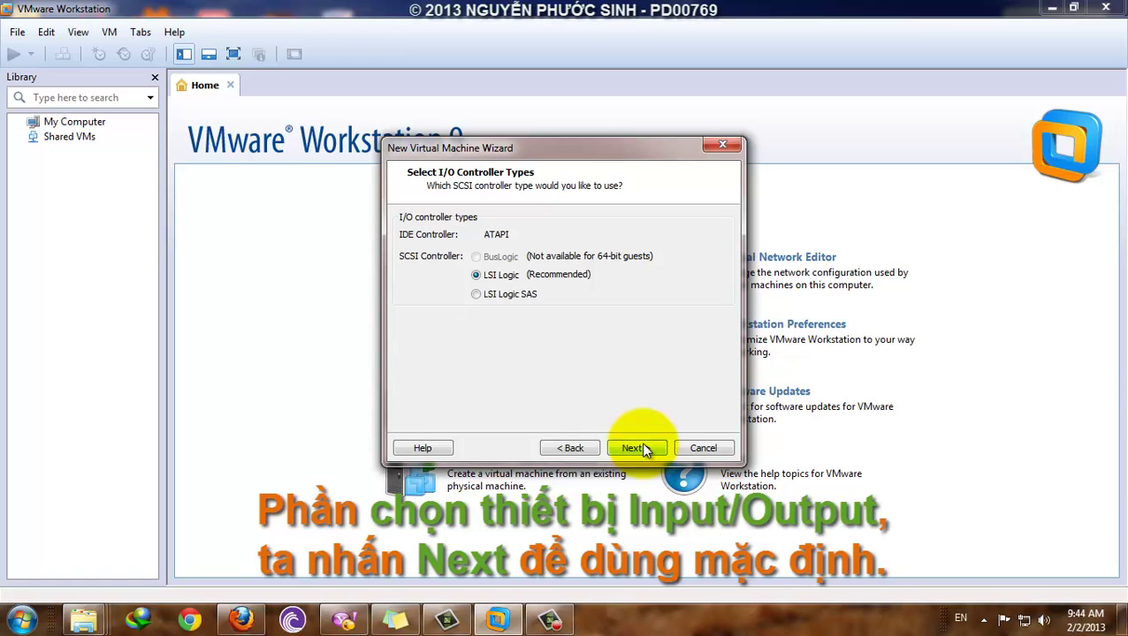
click(640, 448)
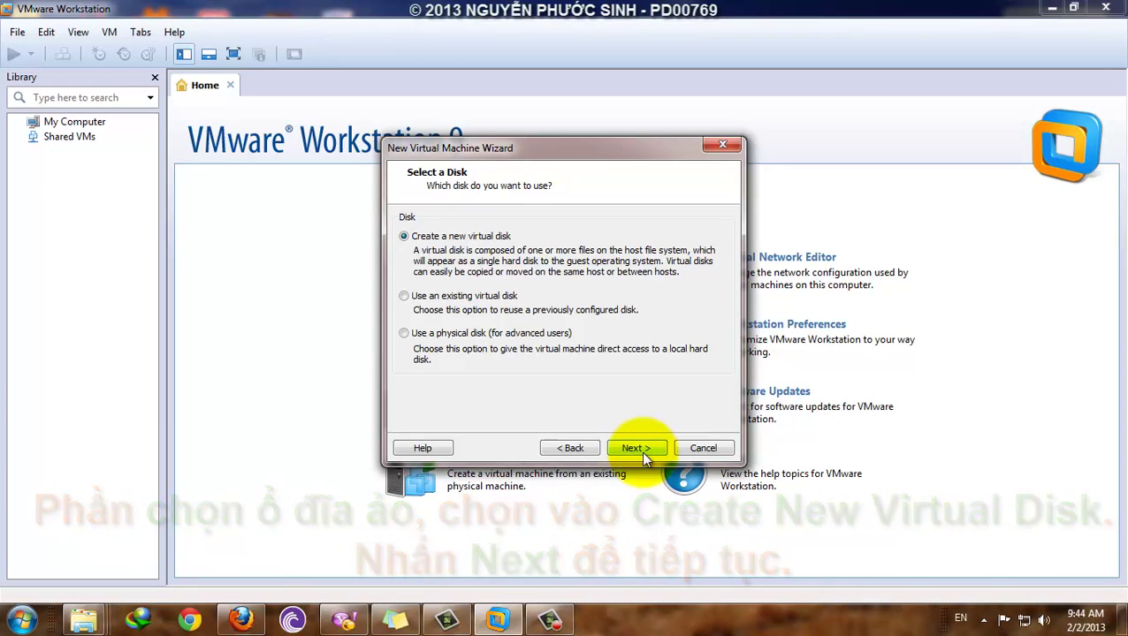
click(640, 448)
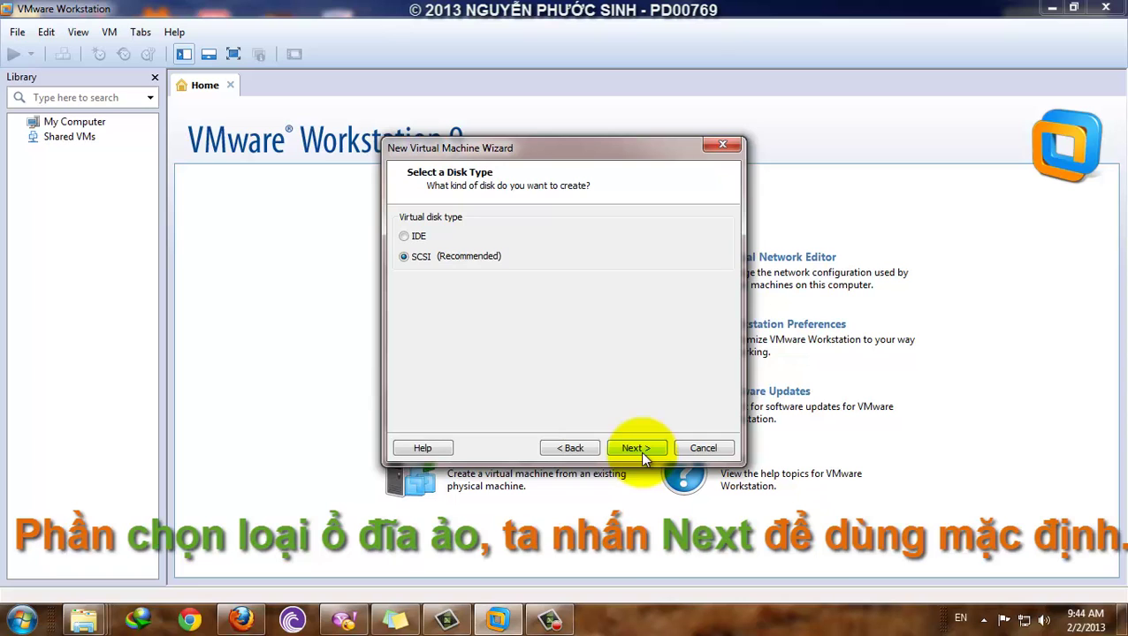
click(630, 450)
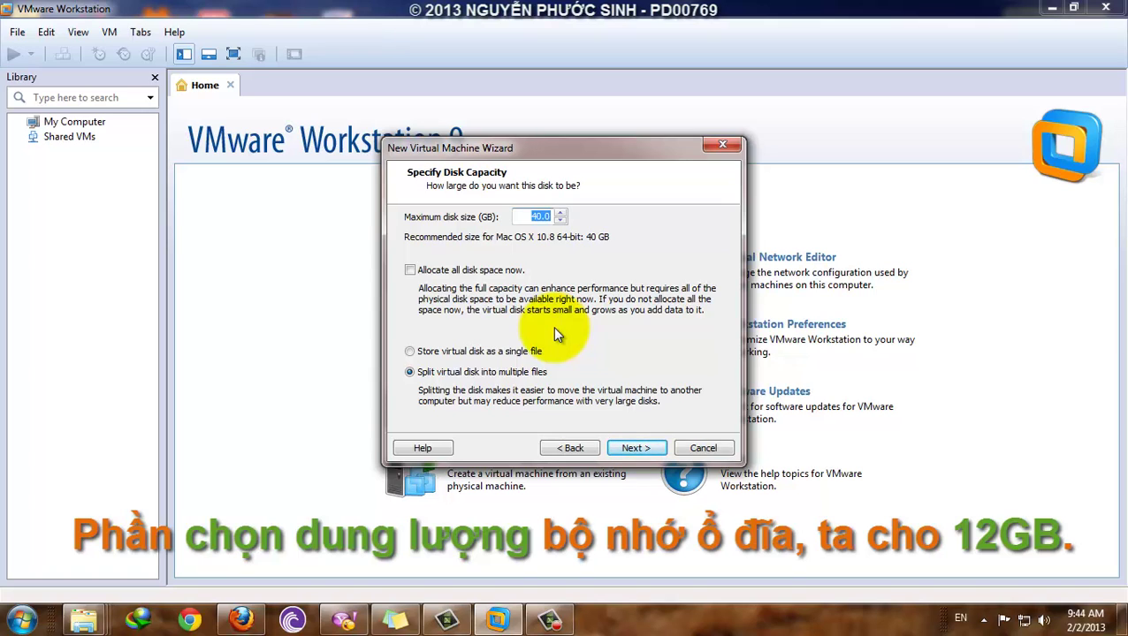
Make the virtual disk 12 GB, pre-allocated, keeping the default disk file name.
text(12)
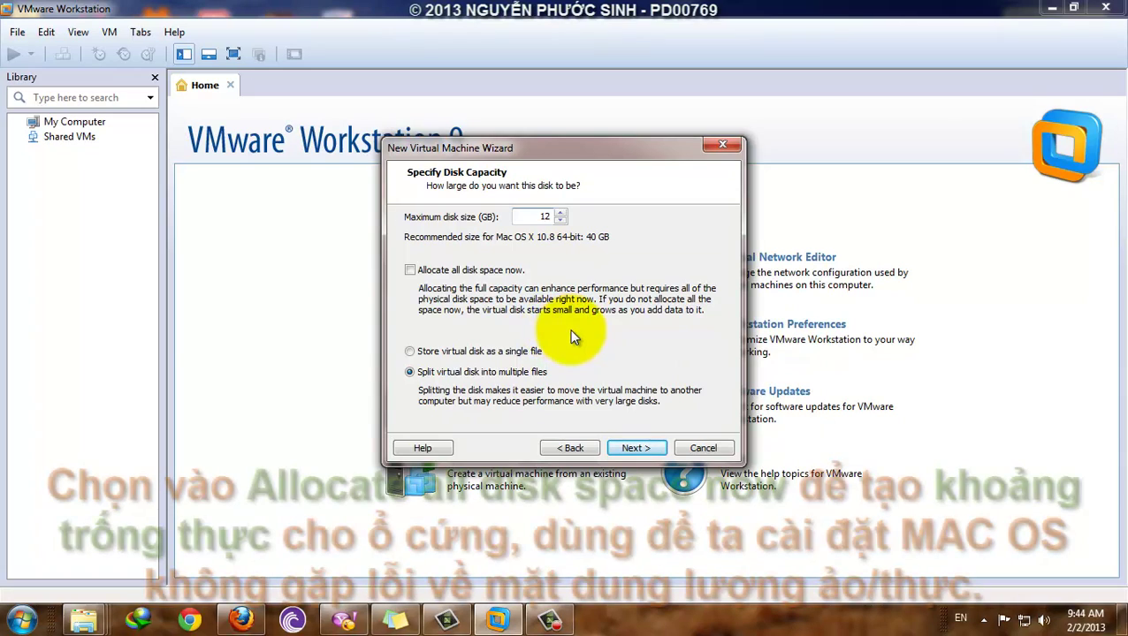
click(411, 271)
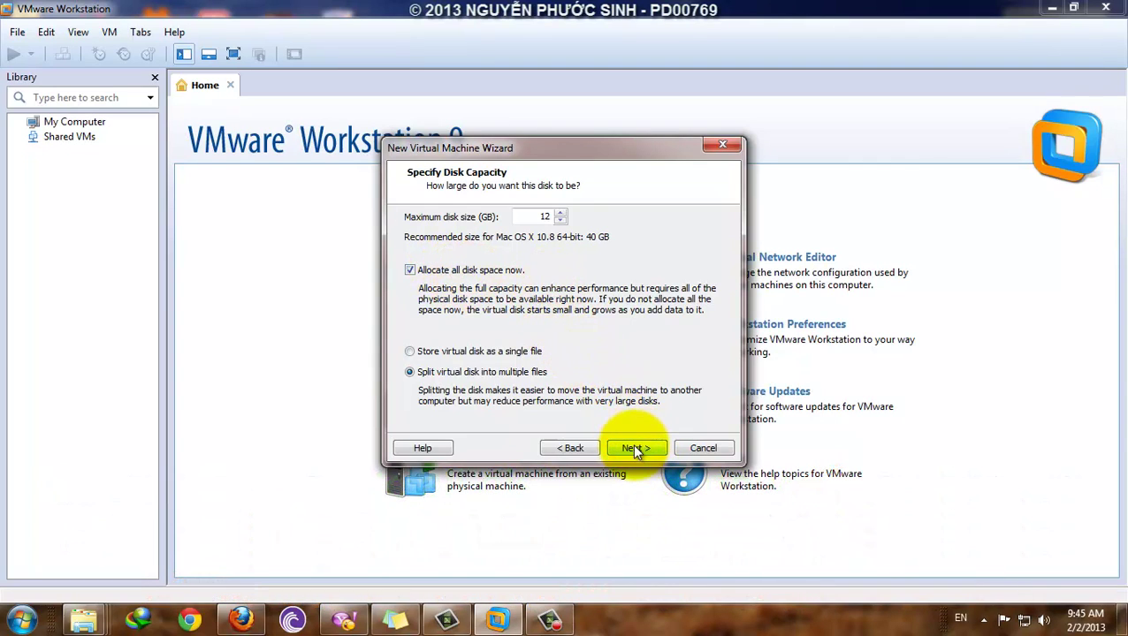
click(633, 448)
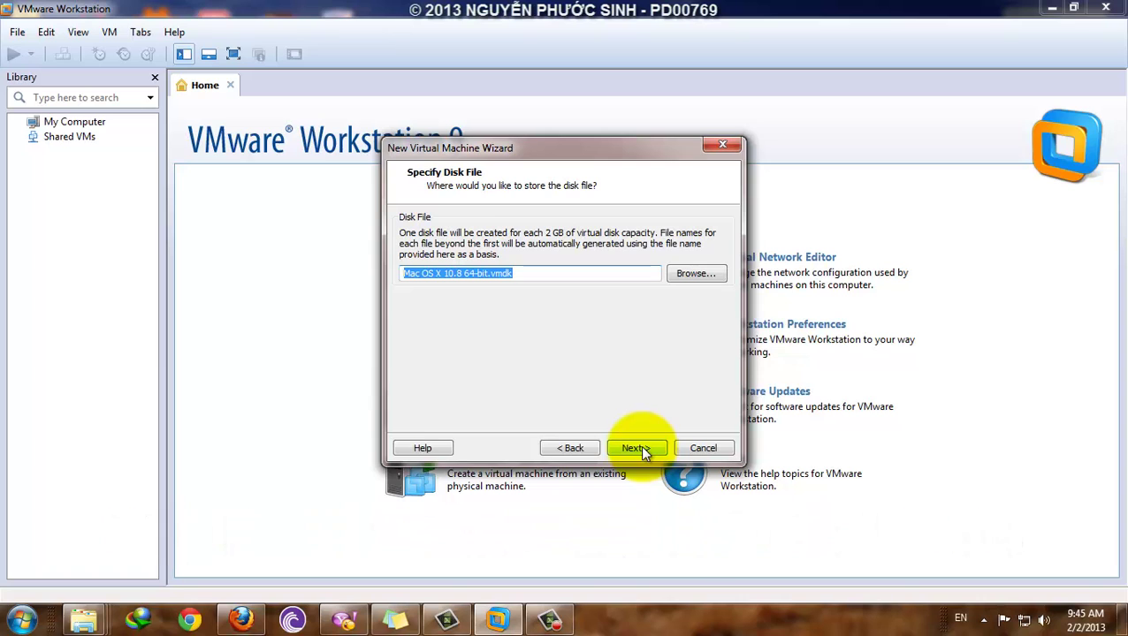
click(635, 449)
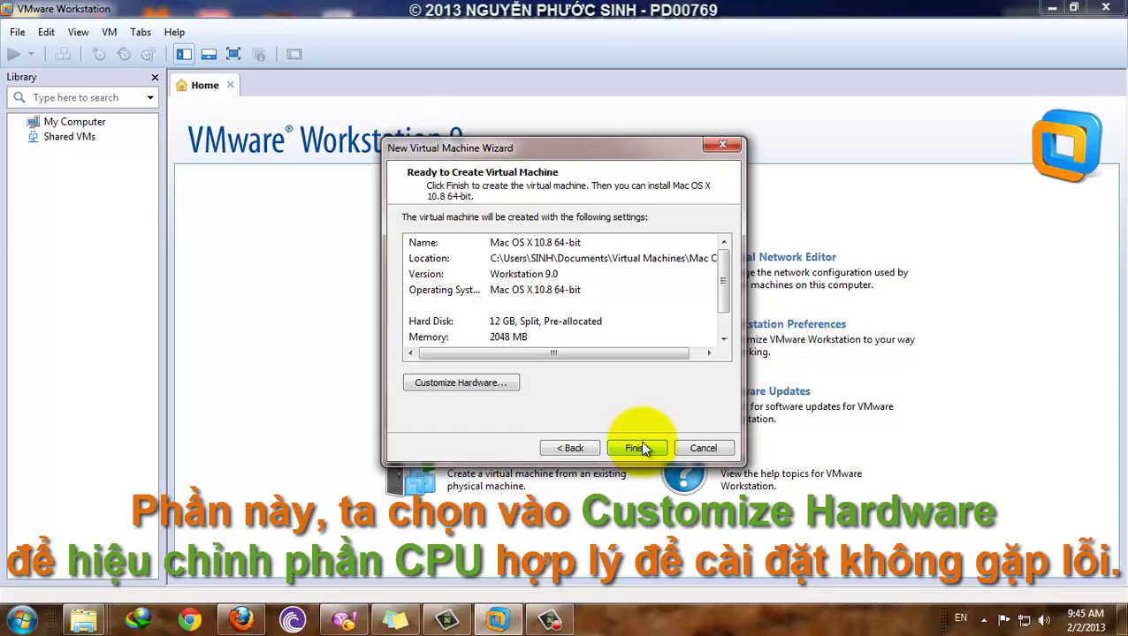
In the hardware settings, enable Intel VT-x/EPT and CPU performance counter virtualization for the processors.
scroll(642, 449, down, 1)
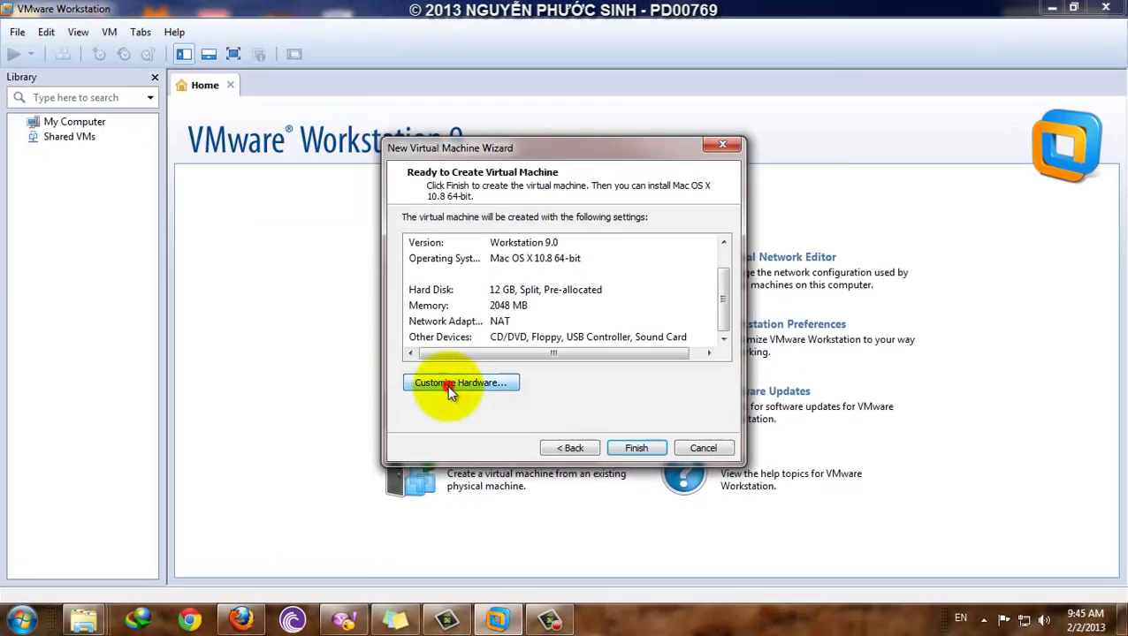
click(446, 385)
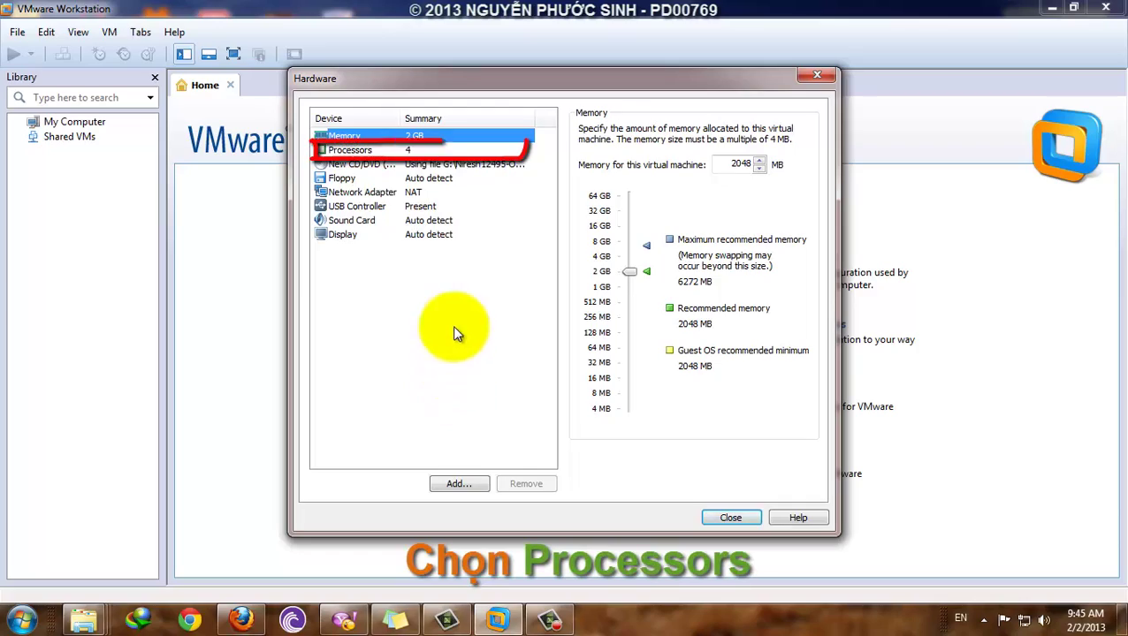
click(393, 150)
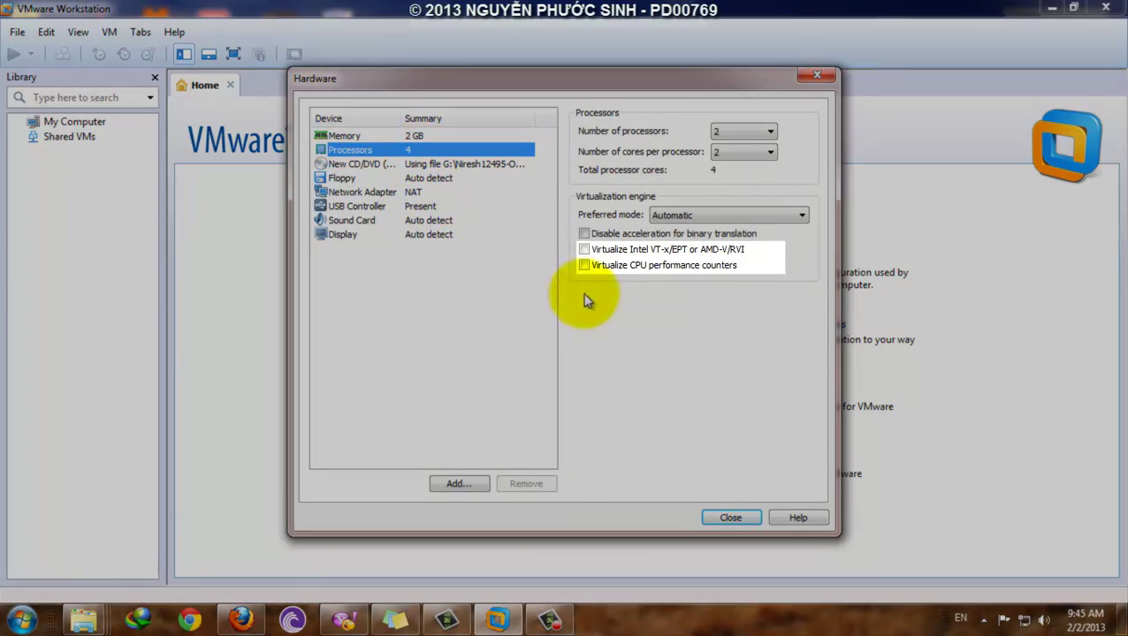
click(584, 249)
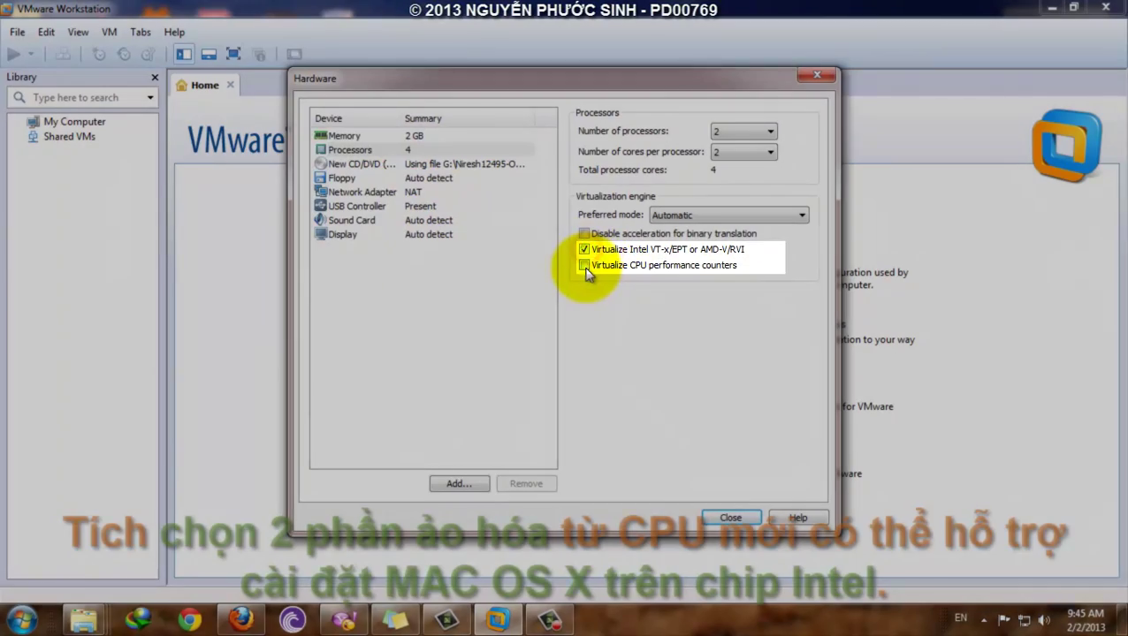
click(584, 266)
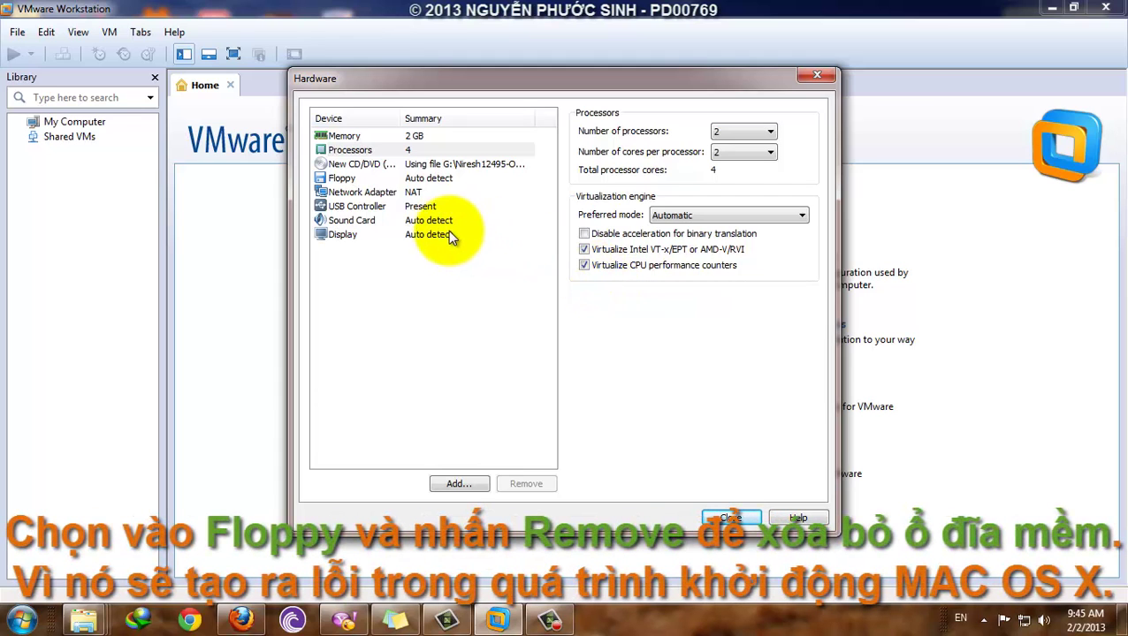
Remove the floppy drive and return to the Ready to Create summary.
click(380, 179)
click(535, 486)
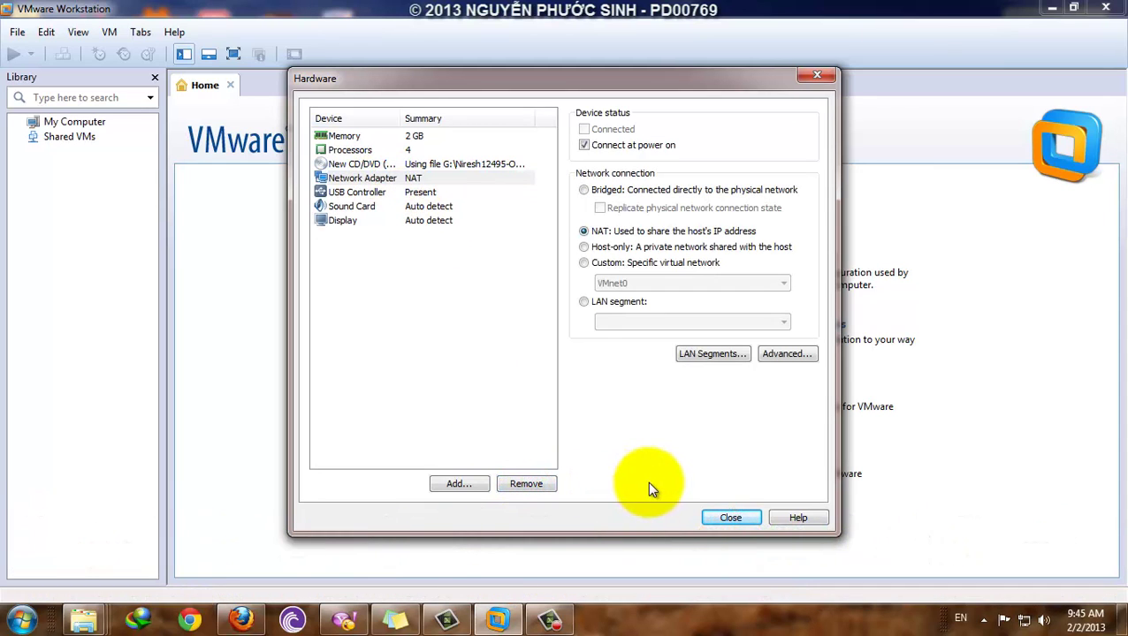
click(733, 518)
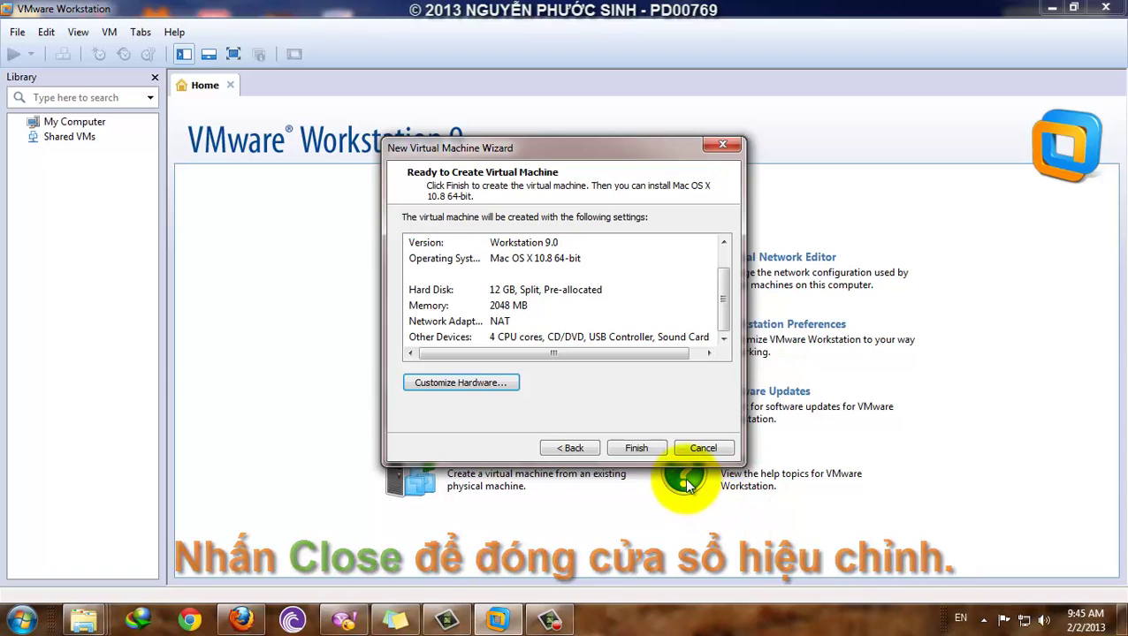
Finish creating the Mac OS X 10.8 64-bit machine and power it on.
click(649, 444)
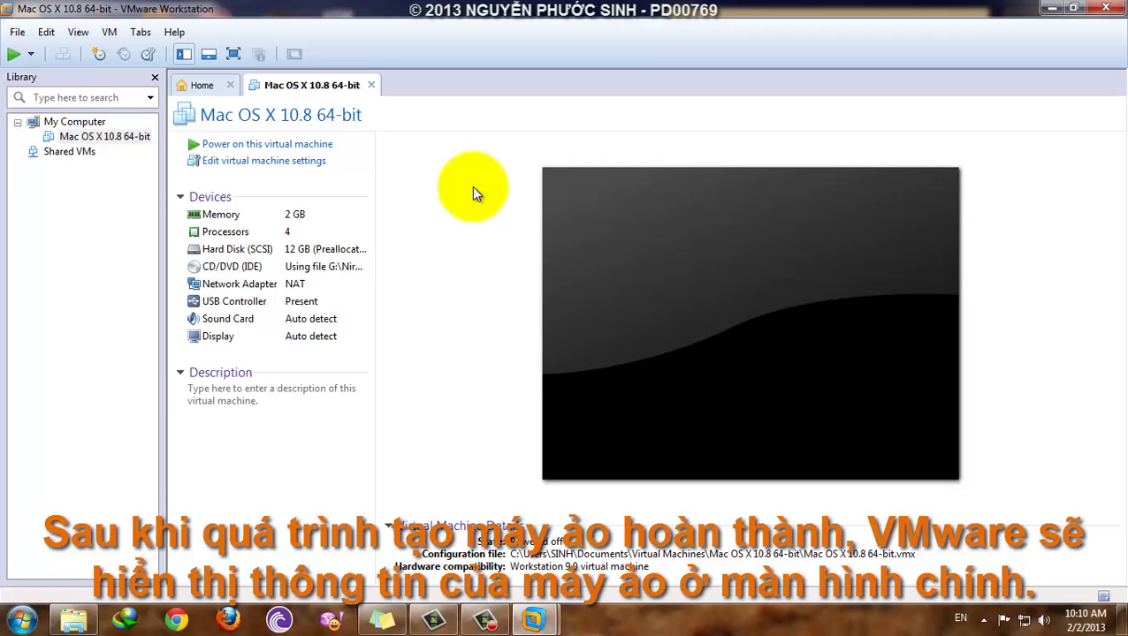
click(15, 55)
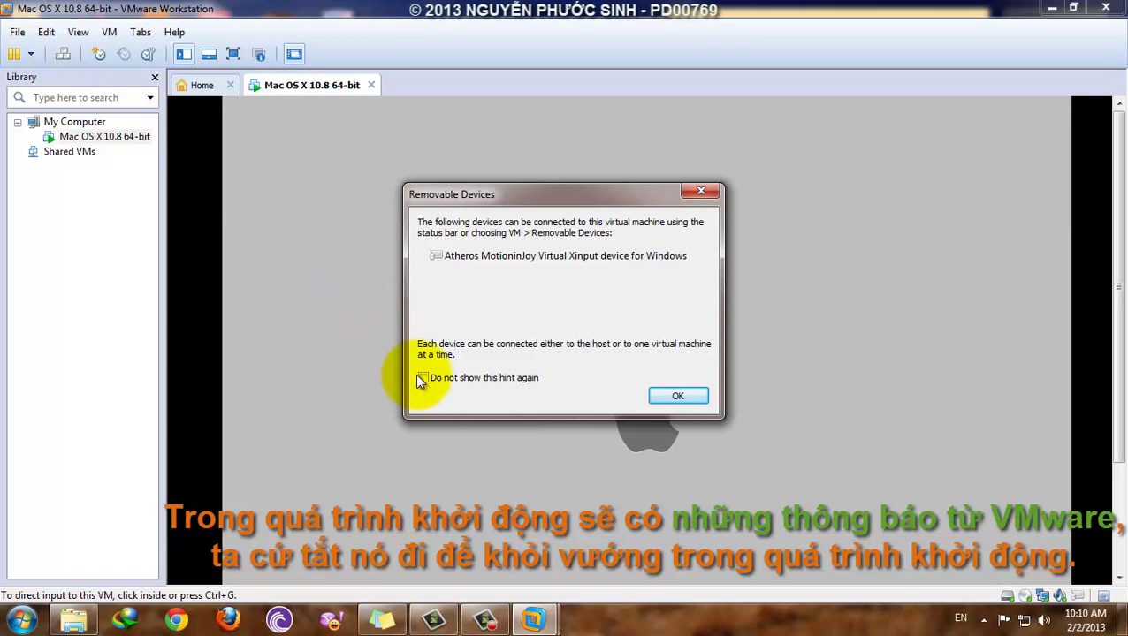
Dismiss the removable devices hint permanently and run the VM full screen with the toolbar unpinned.
click(422, 377)
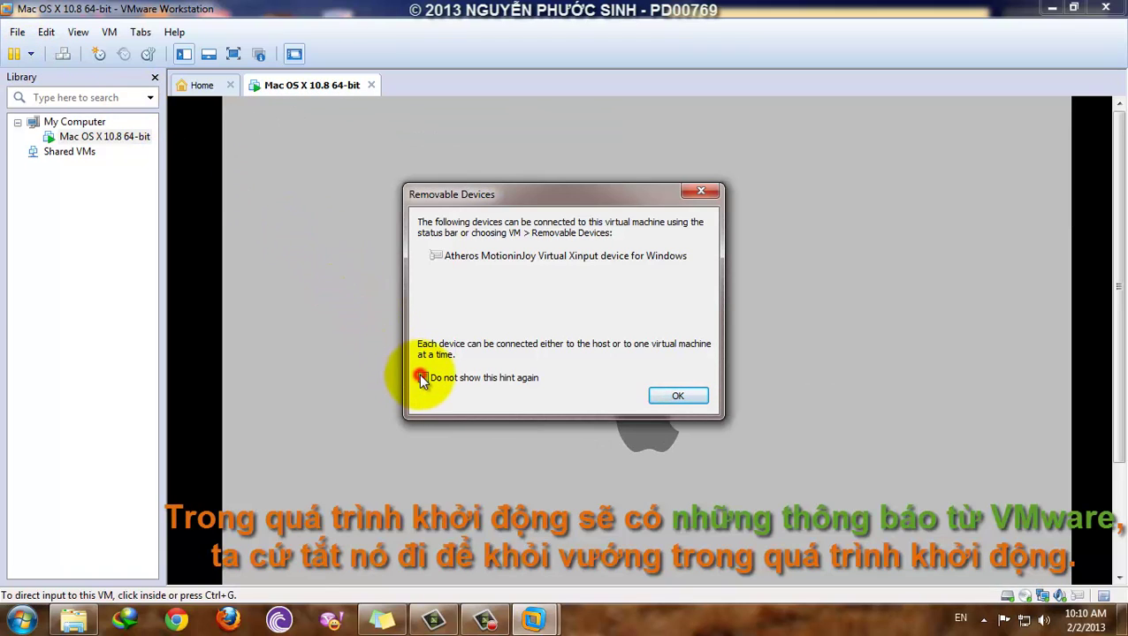
click(673, 396)
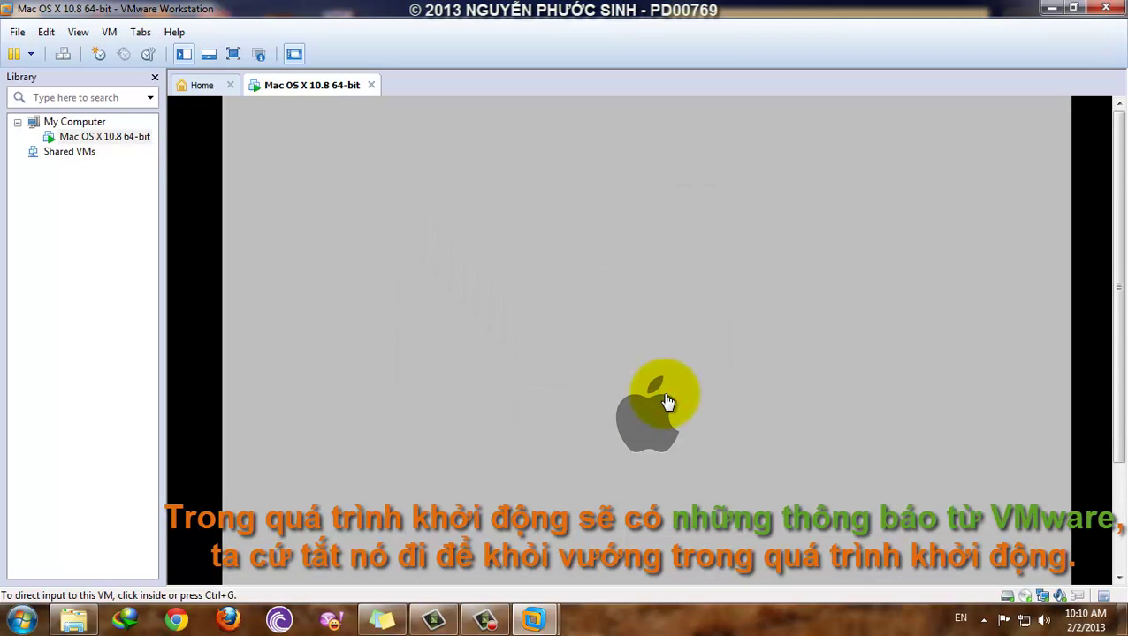
click(234, 54)
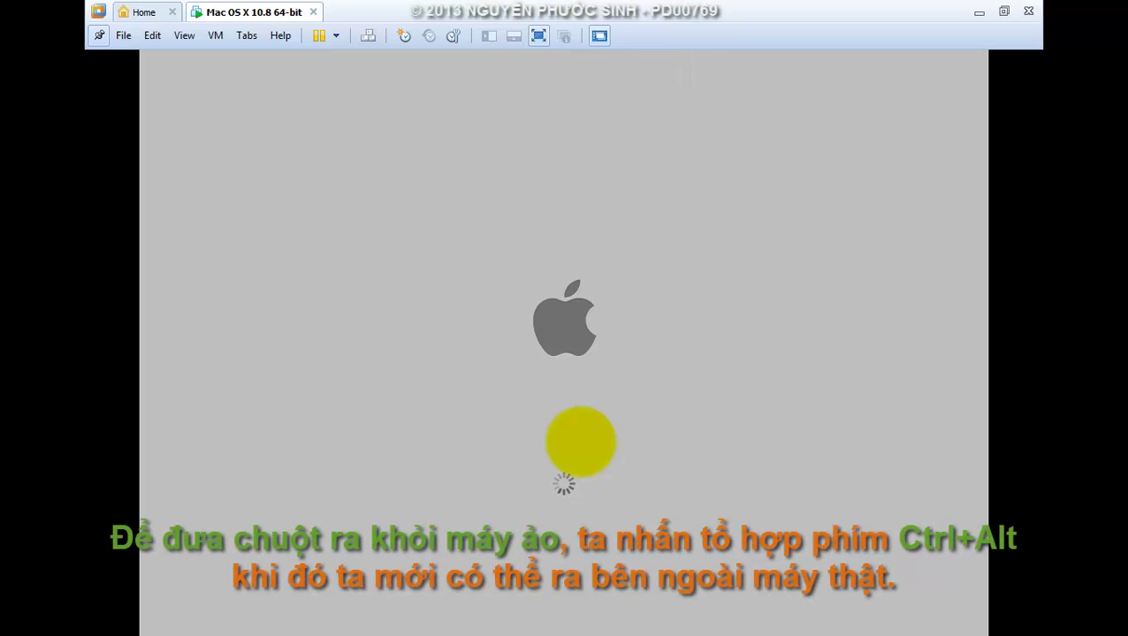
key(ctrl+alt)
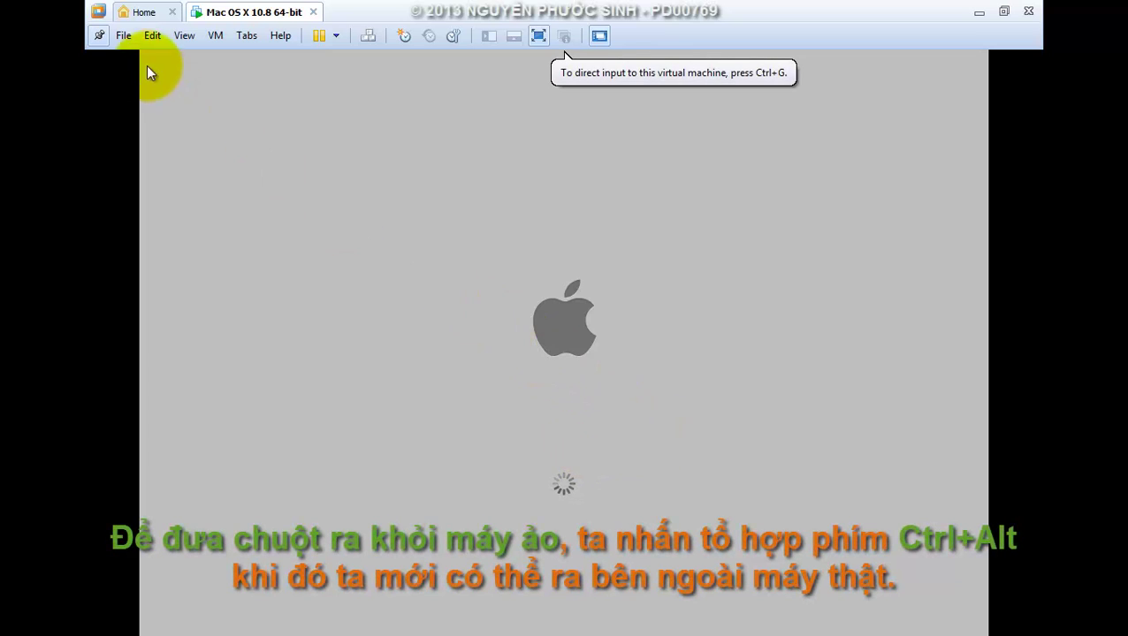
click(100, 37)
click(548, 307)
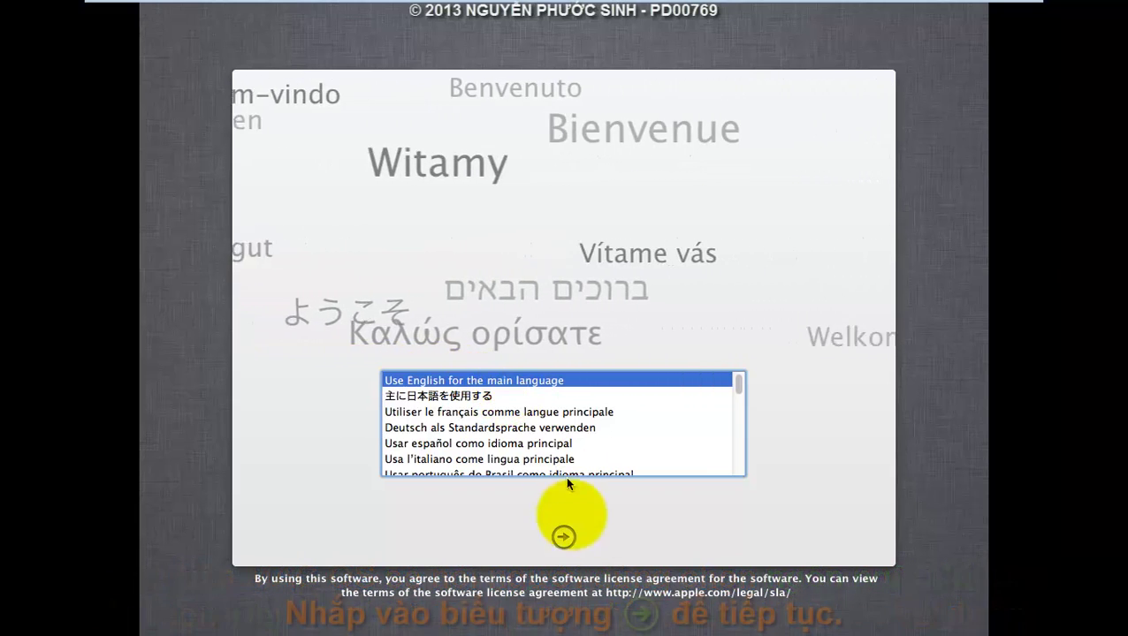
Keep English as the main language and open Disk Utility on the 12.88 GB VMware disk.
click(564, 537)
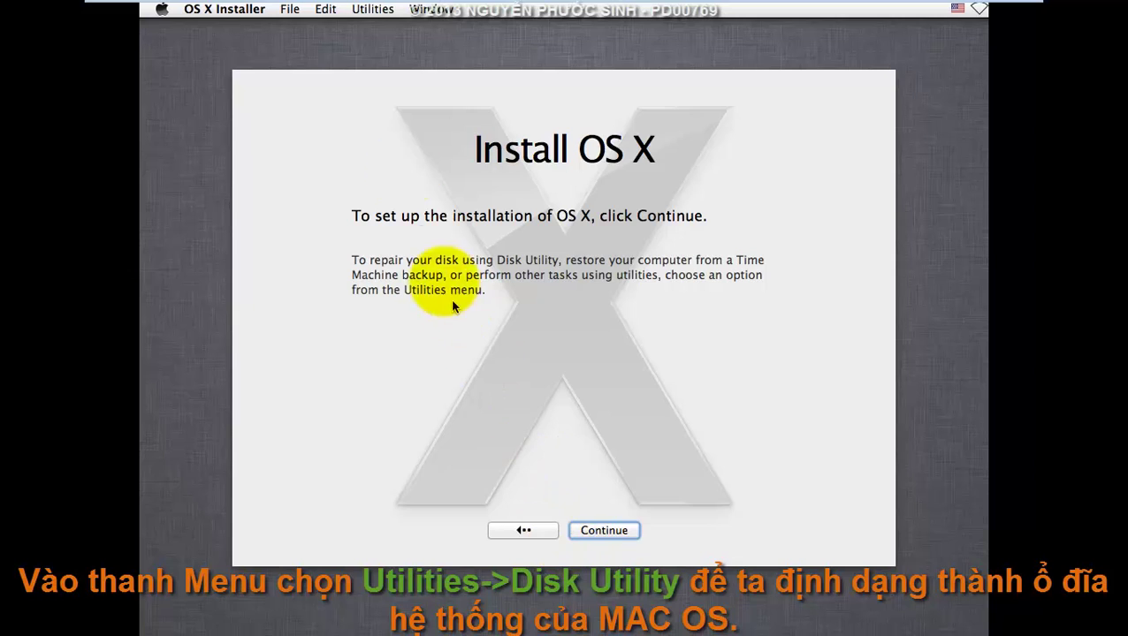
click(372, 10)
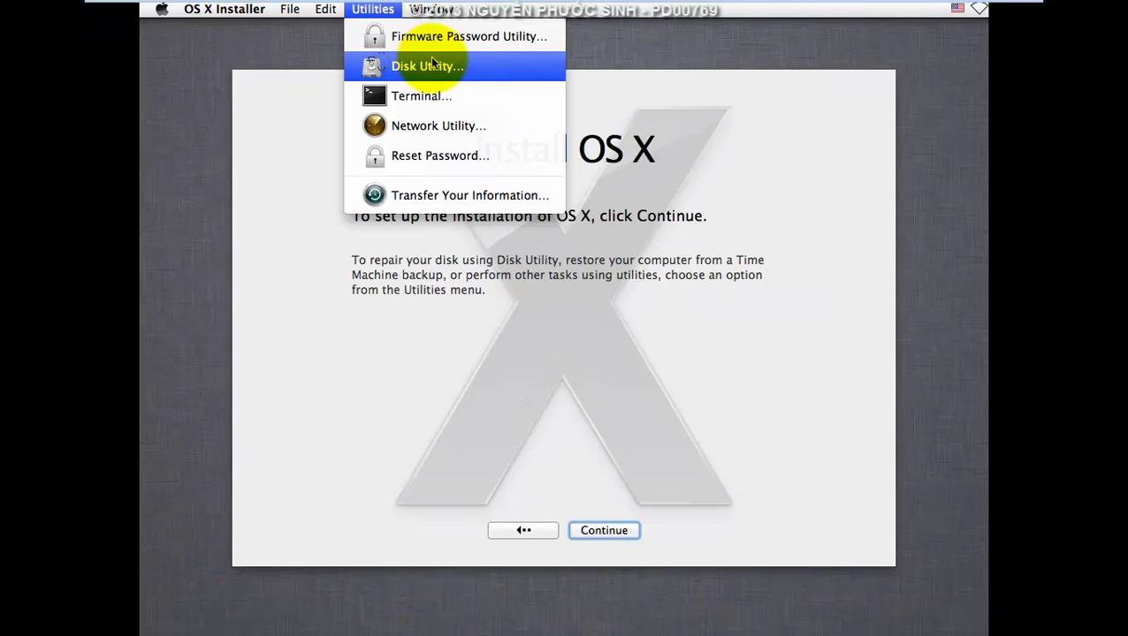
click(469, 70)
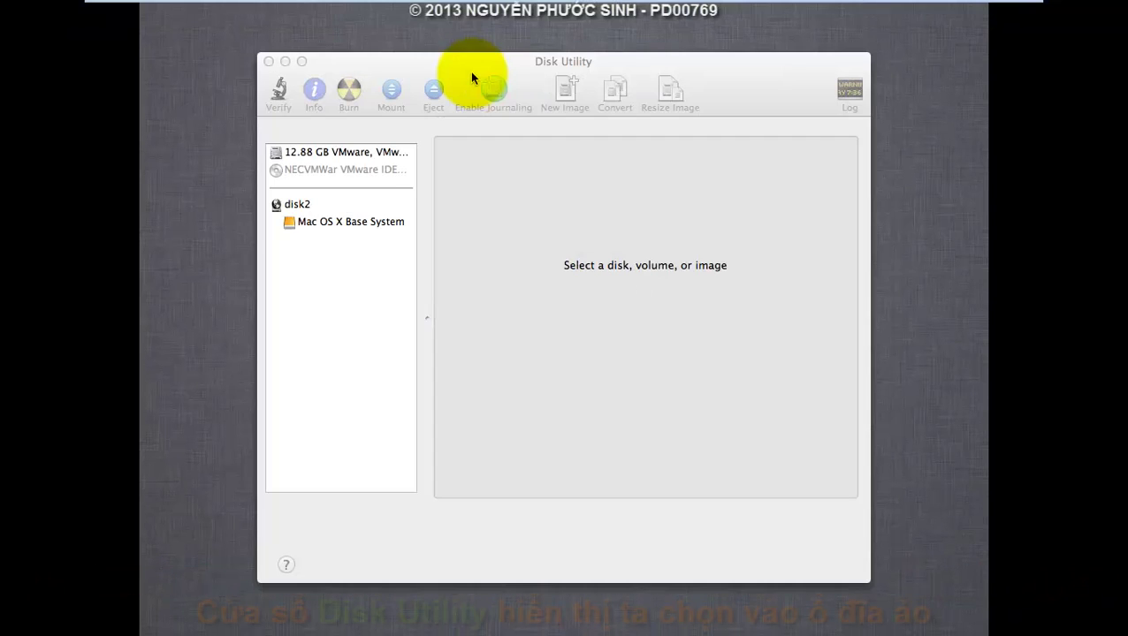
click(354, 154)
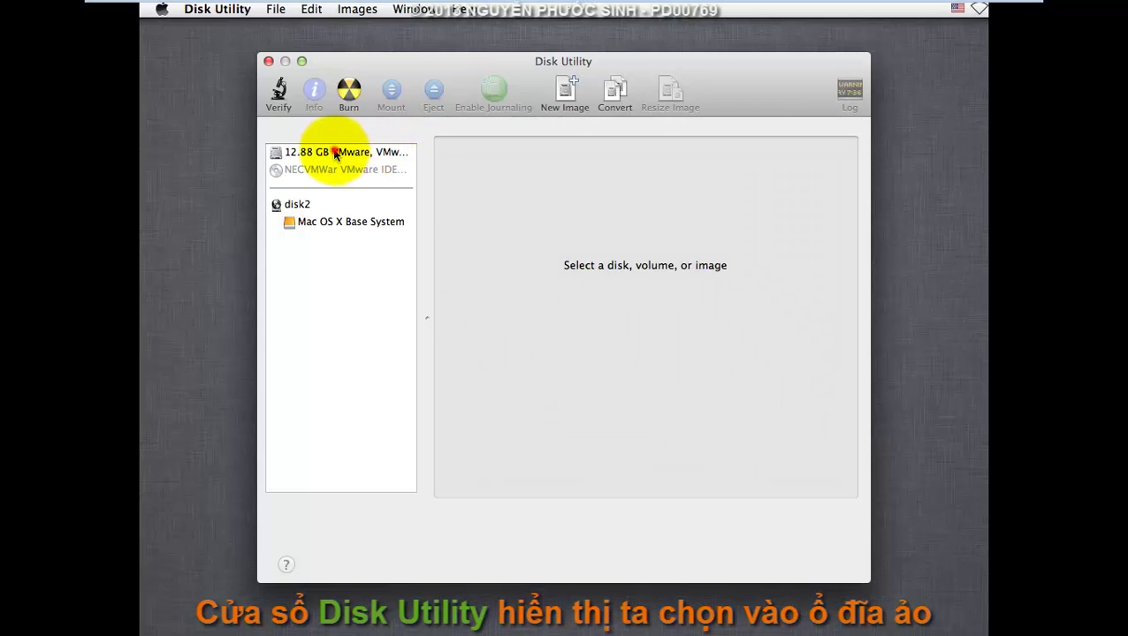
click(336, 154)
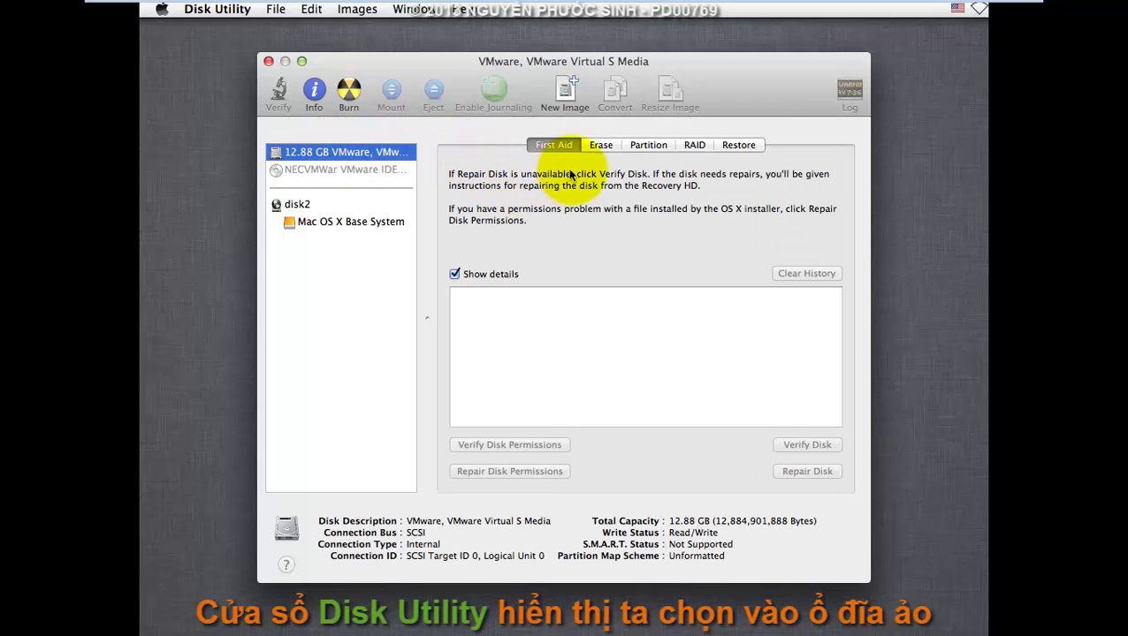
Erase the disk into a Mac OS Extended (Journaled) volume named MacOSX.
click(600, 147)
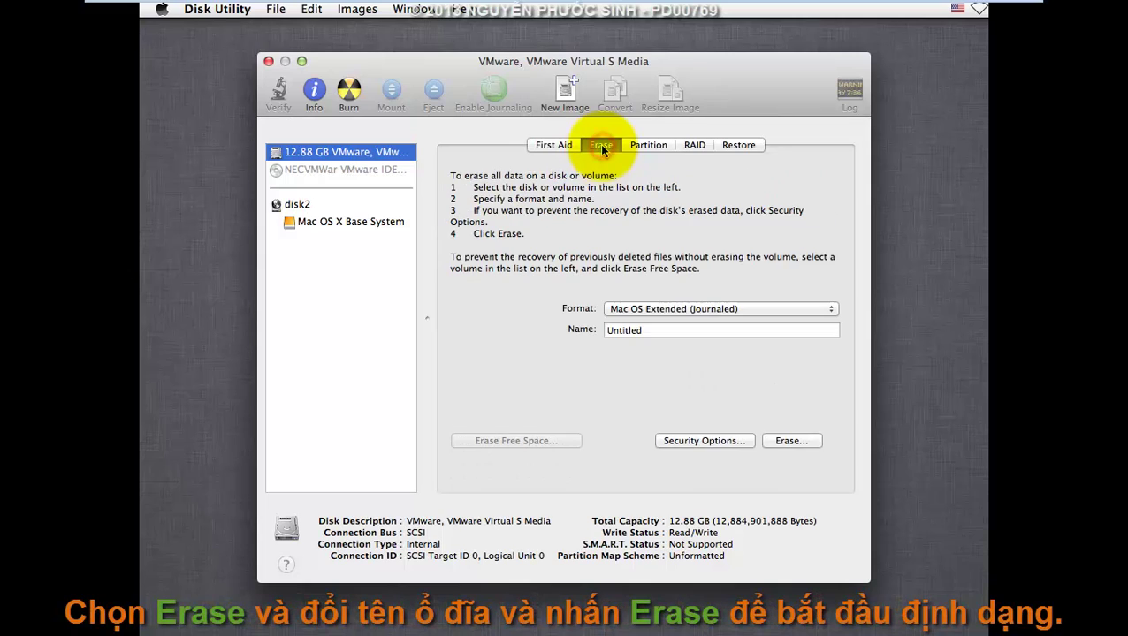
double_click(658, 331)
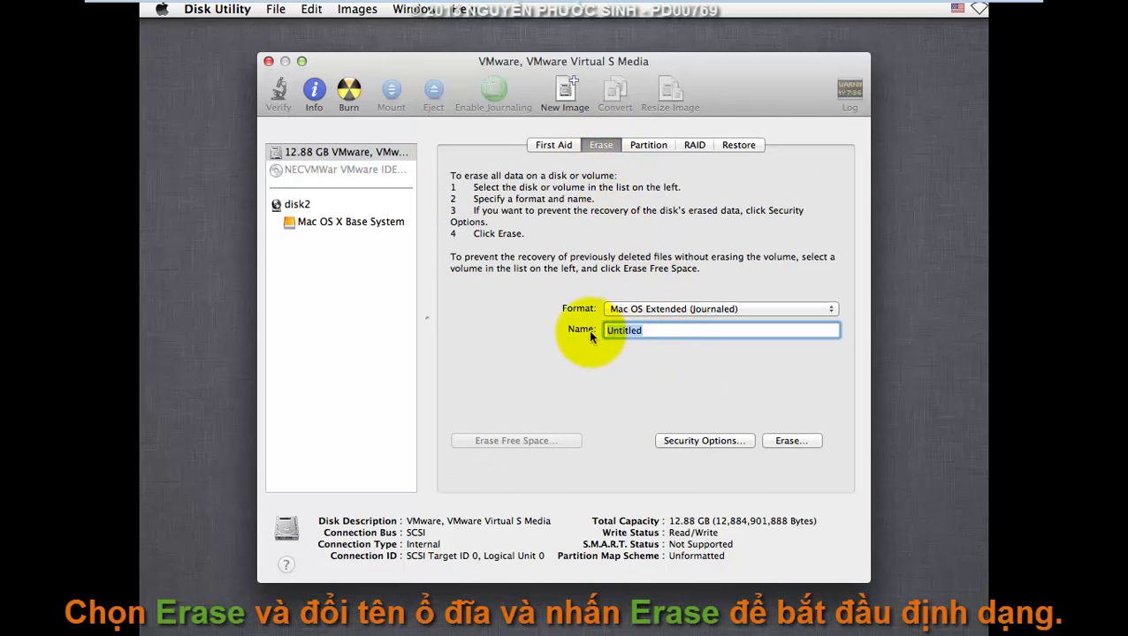
text(MacOX)
key(BackSpace)
click(789, 442)
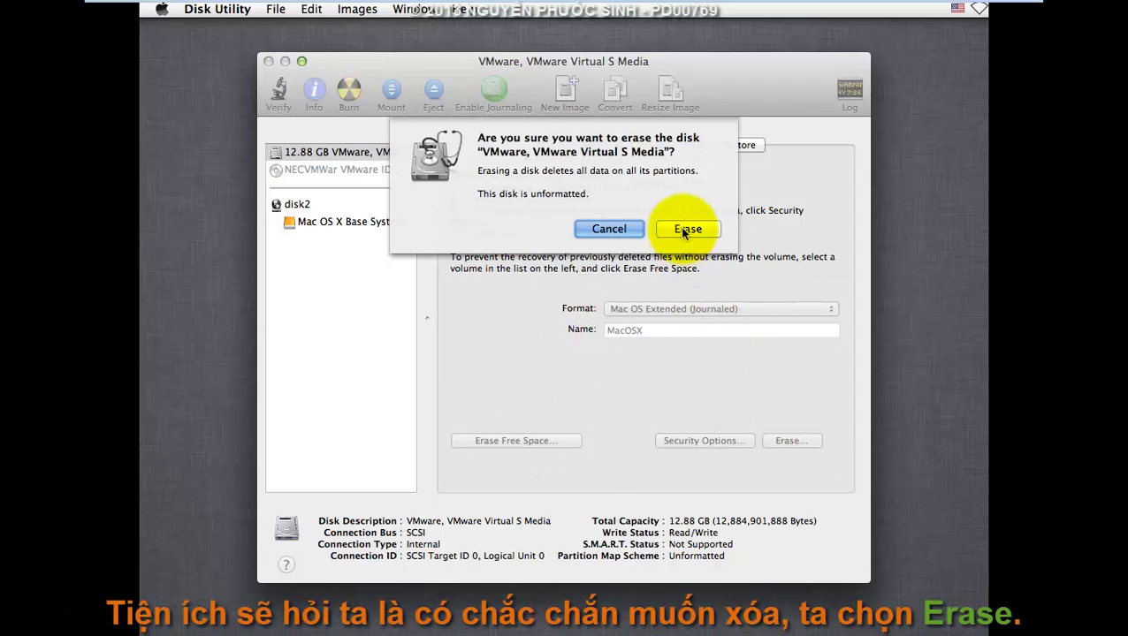
click(685, 229)
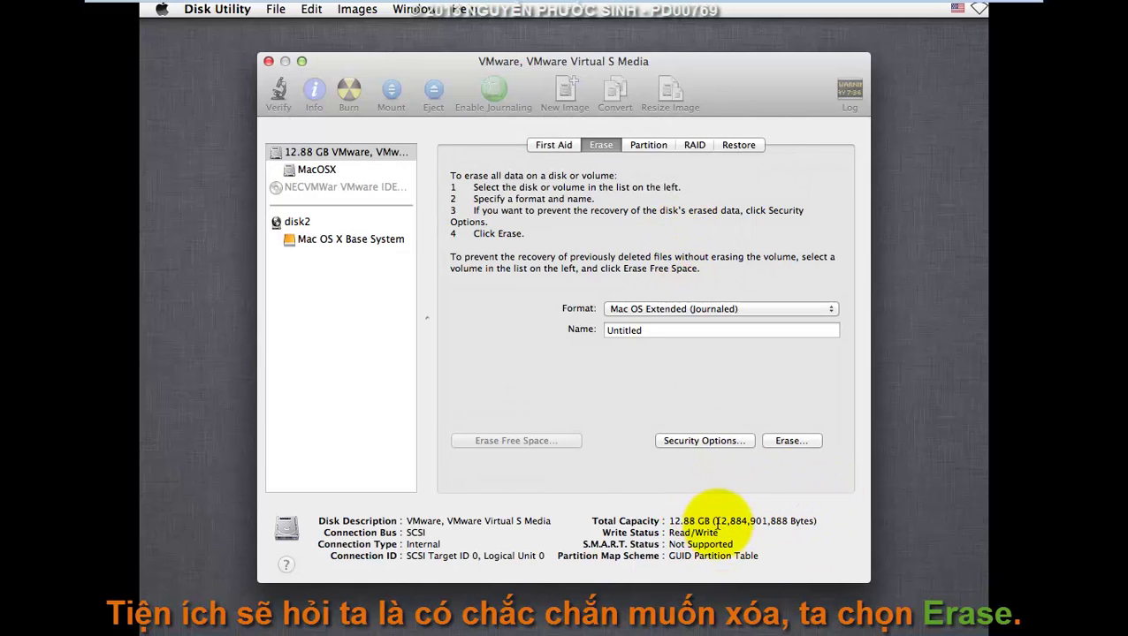
click(305, 169)
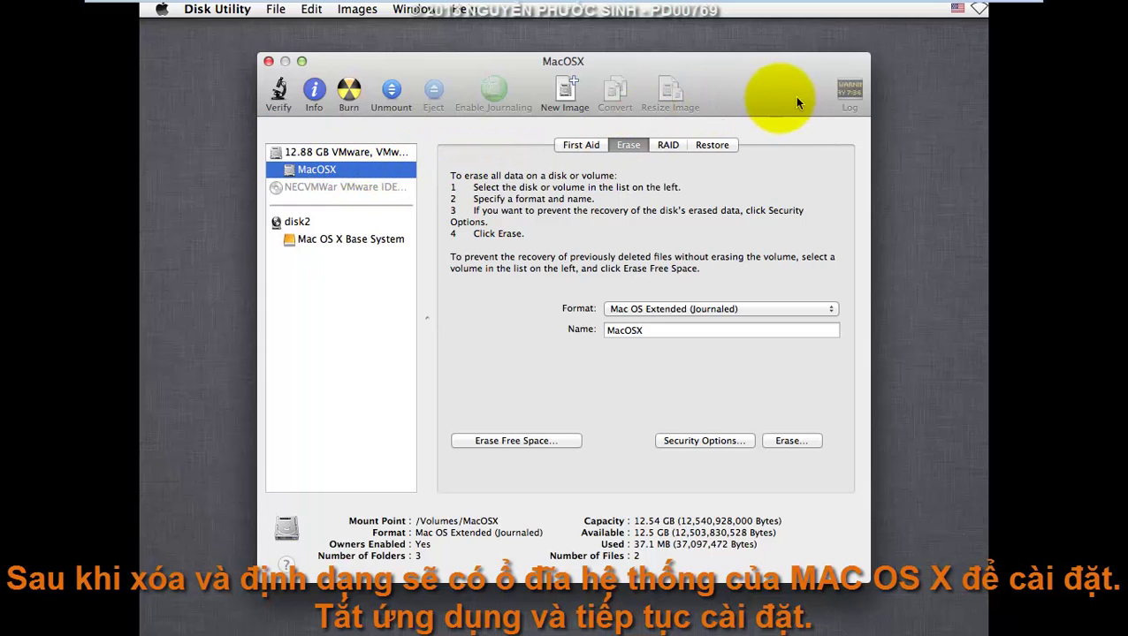
Quit Disk Utility, accept the licence and install OS X onto the MacOSX disk.
click(270, 62)
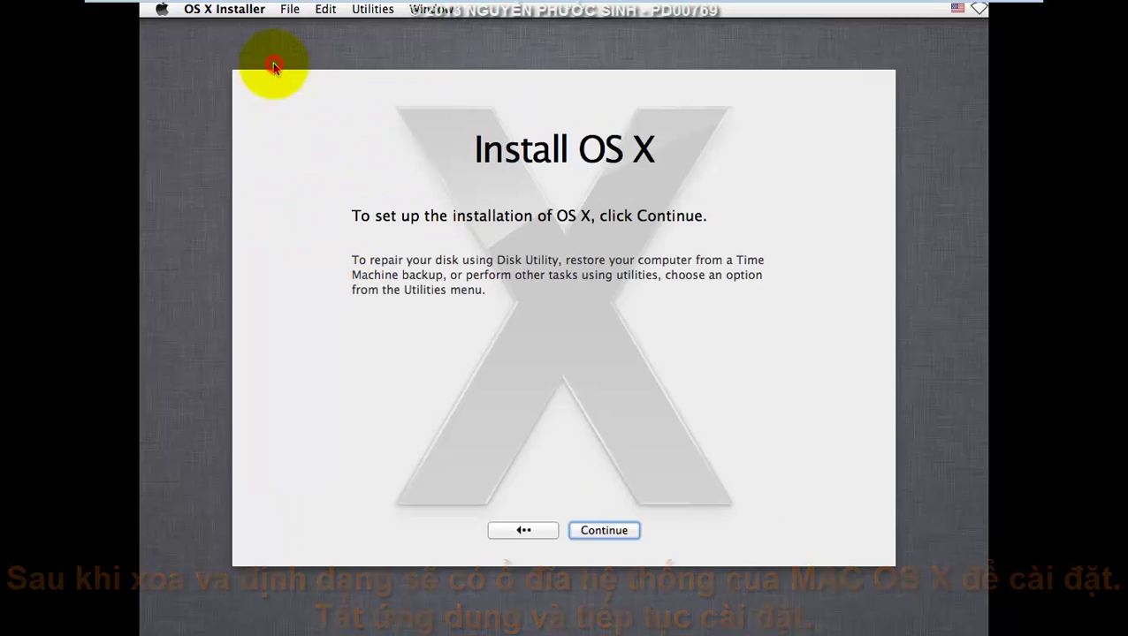
click(621, 530)
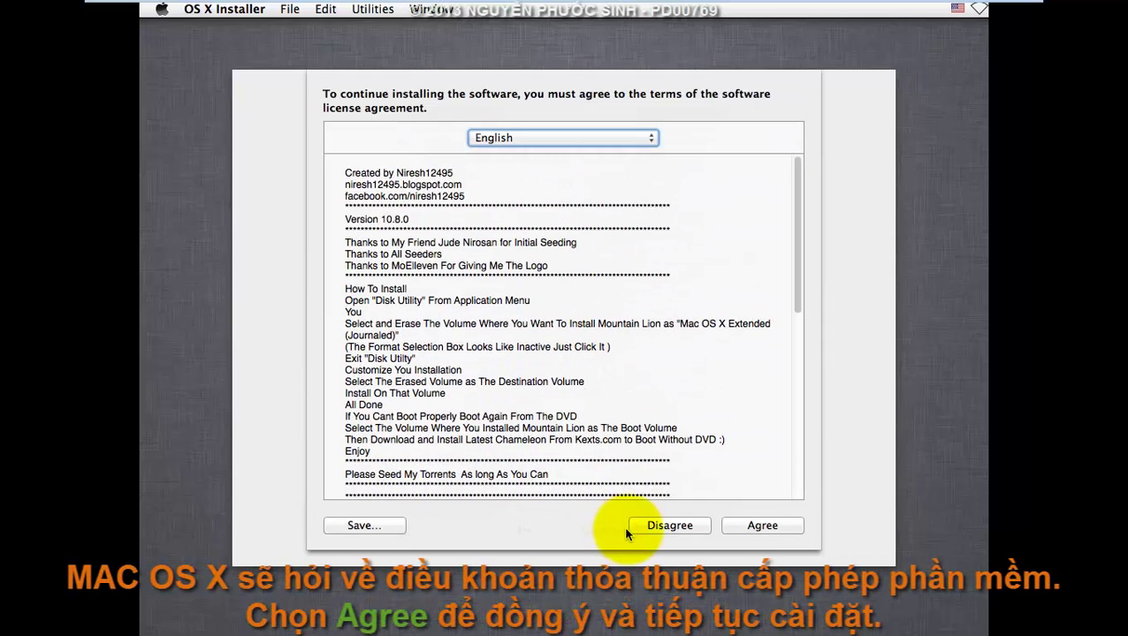
click(775, 525)
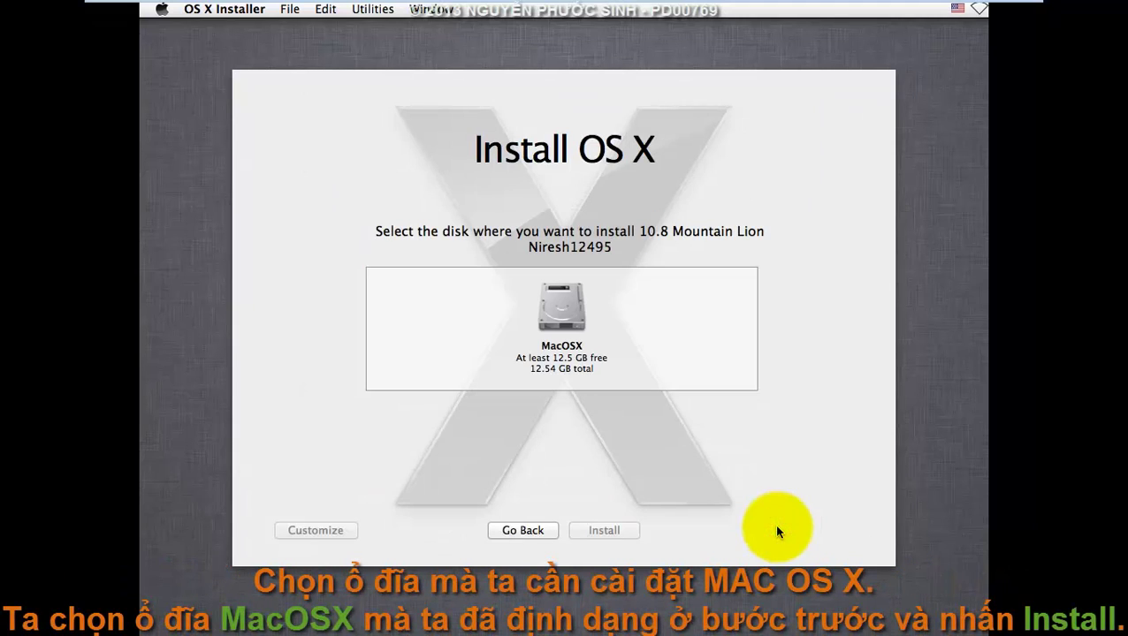
click(566, 315)
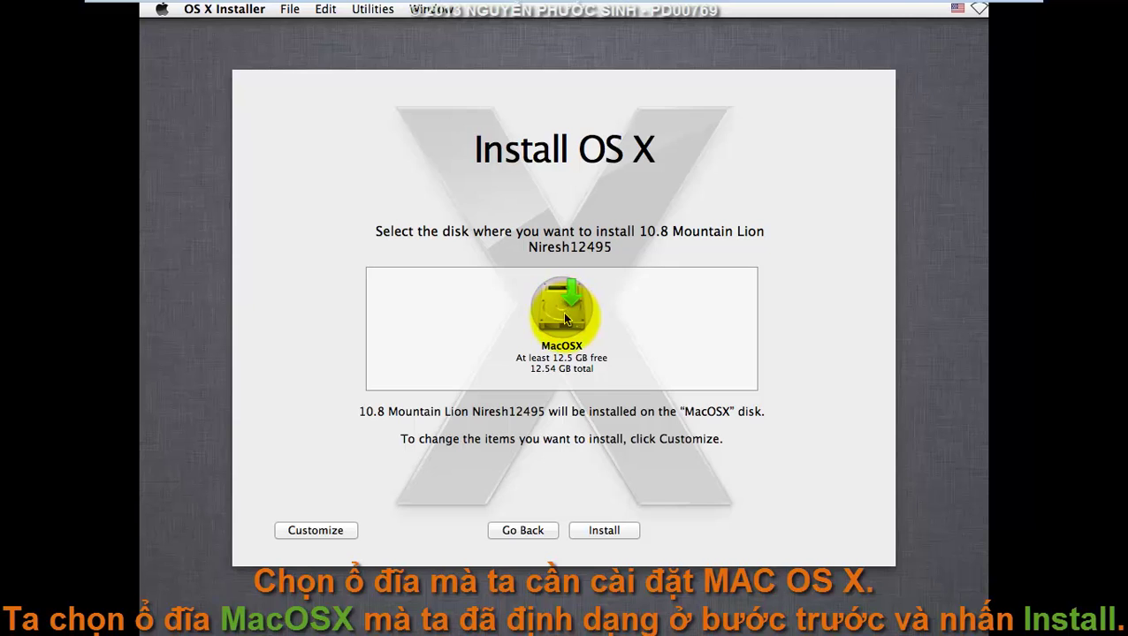
click(623, 533)
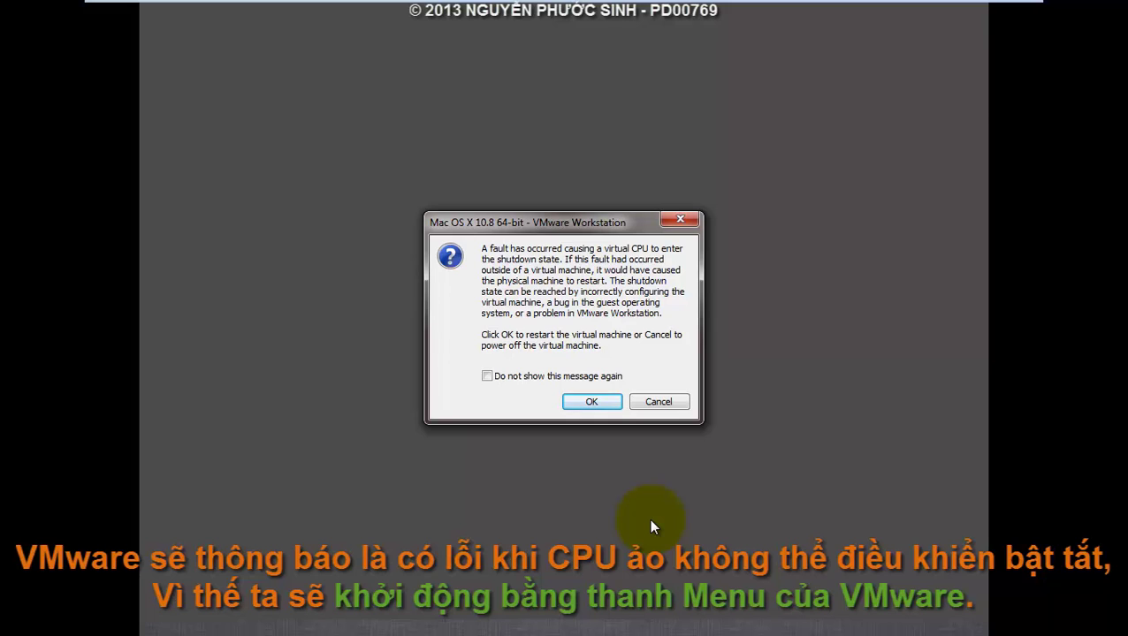
Suppress and dismiss the CPU fault notice, then reset the virtual machine without further confirmations.
click(529, 376)
click(594, 402)
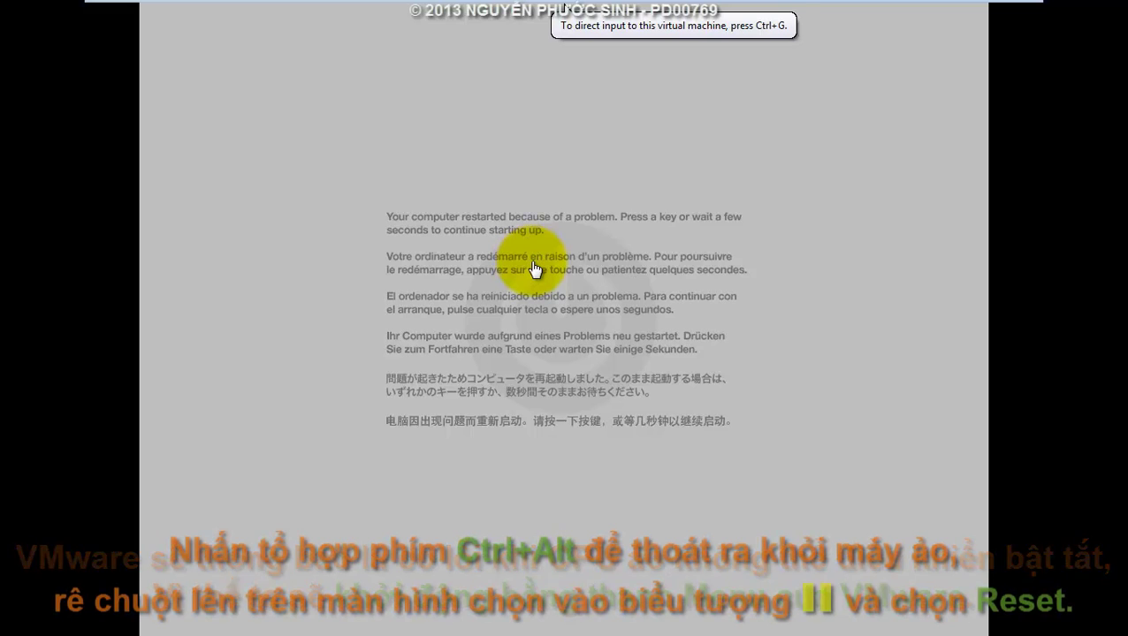
mouse_move(295, 7)
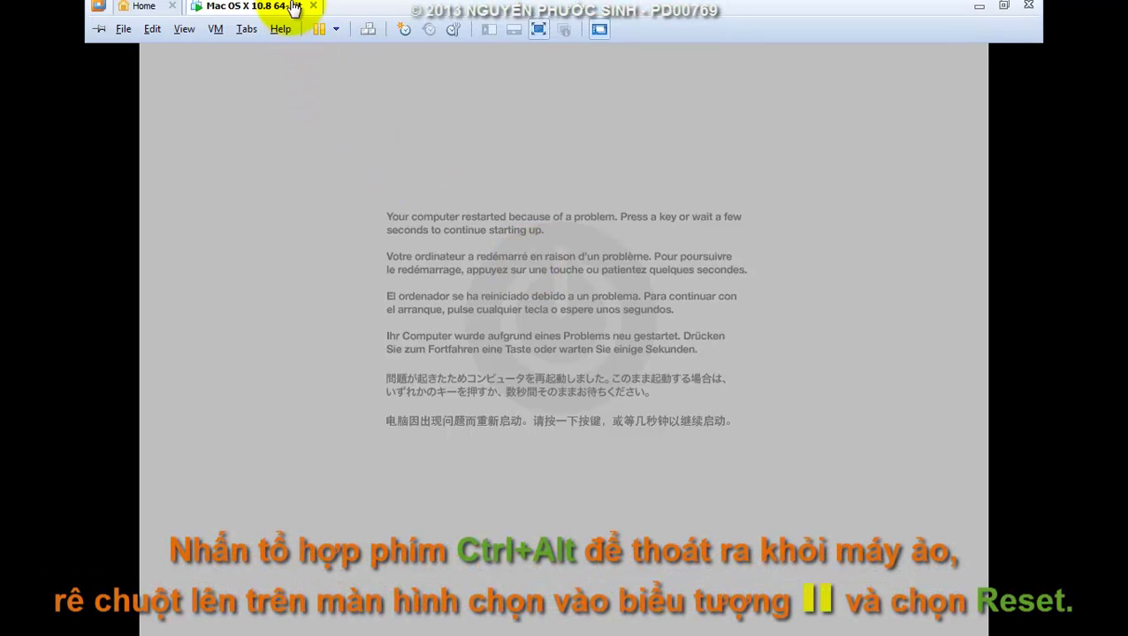
click(335, 38)
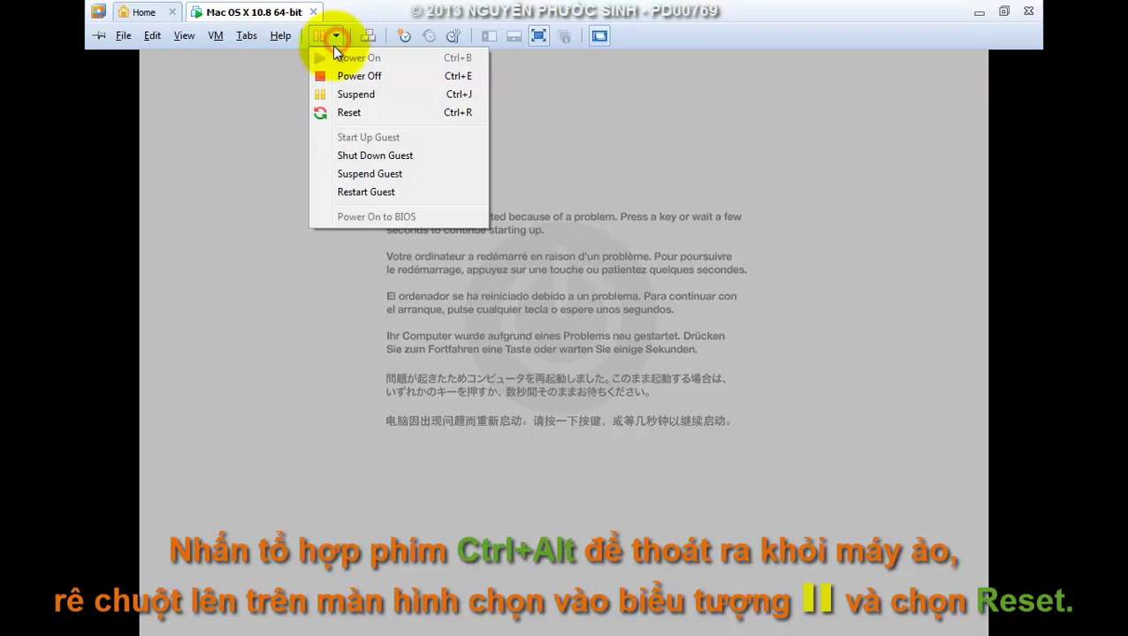
click(428, 126)
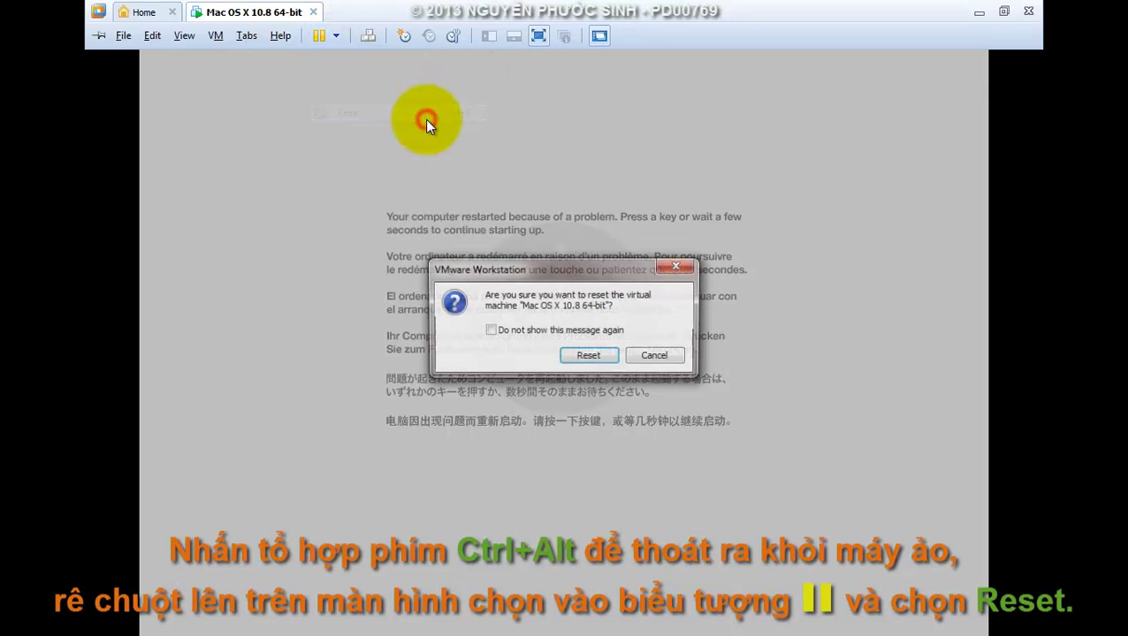
click(559, 332)
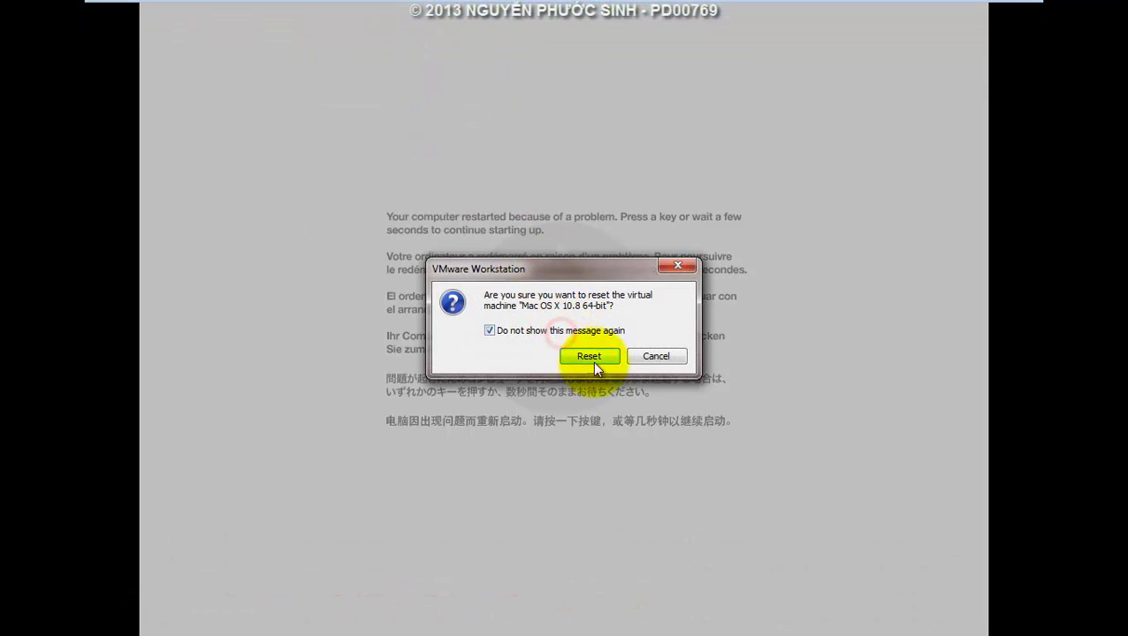
click(590, 358)
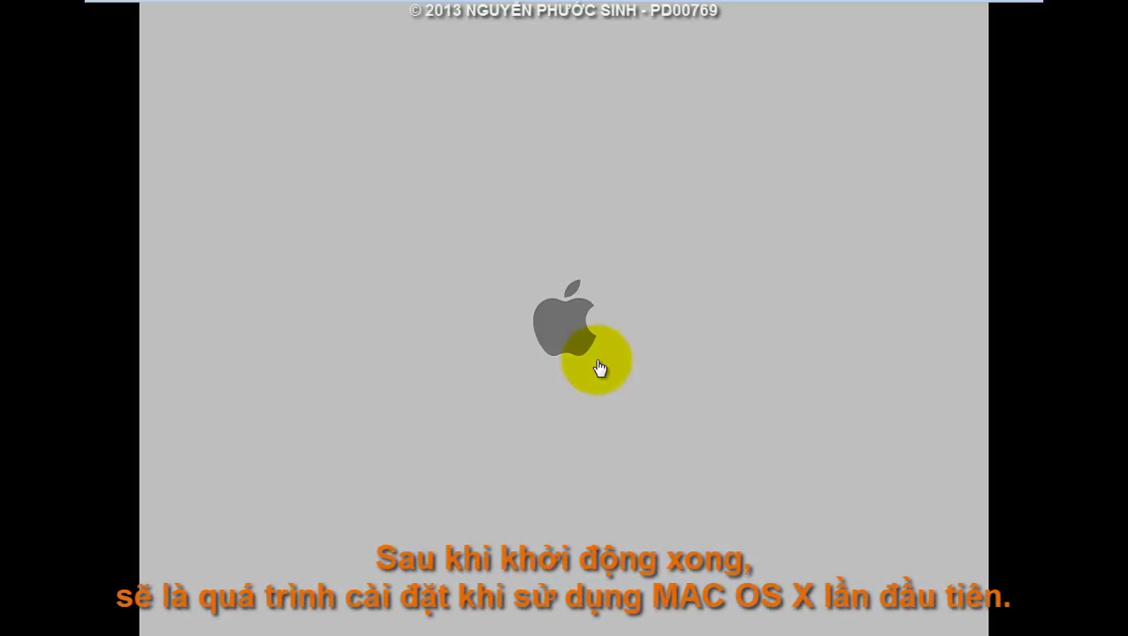
Choose United States and the U.S. keyboard, and skip transferring information.
click(598, 367)
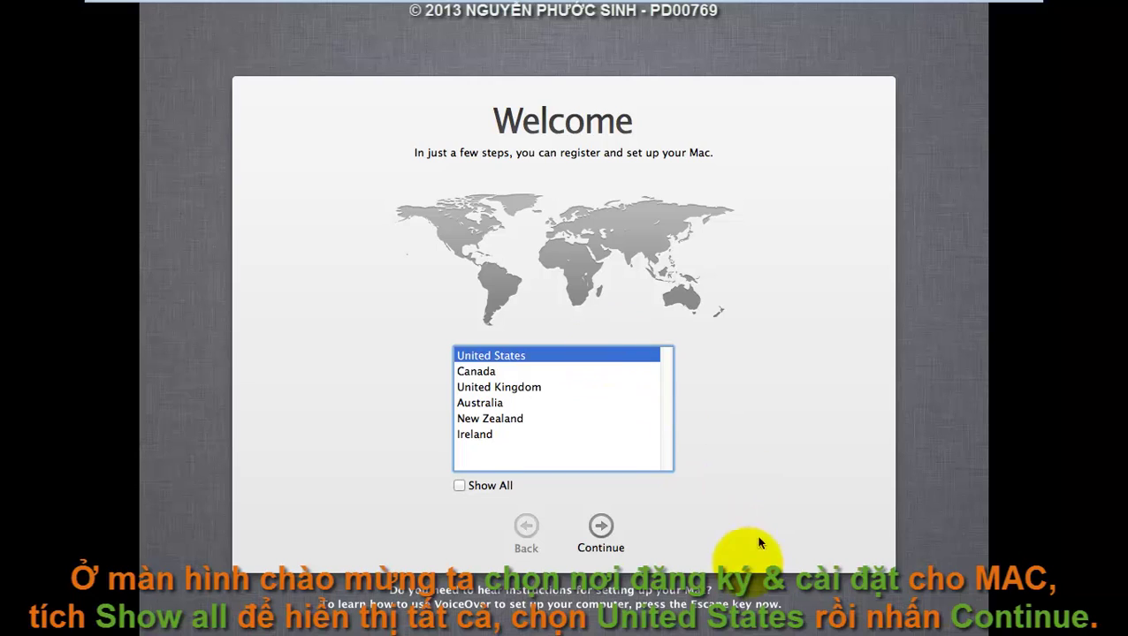
click(606, 538)
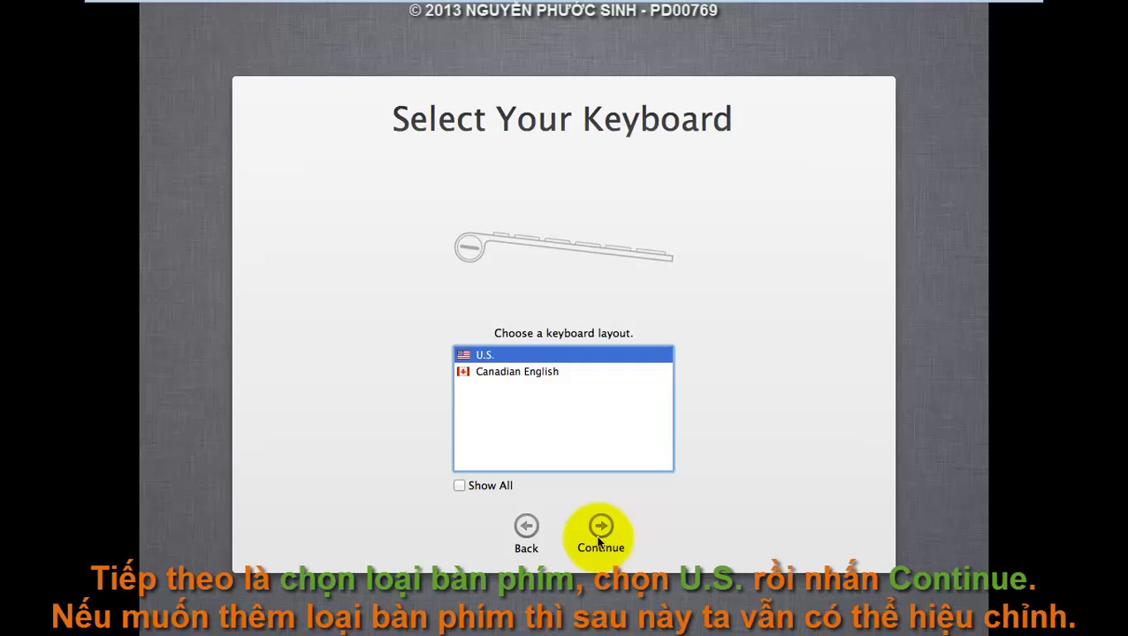
click(598, 538)
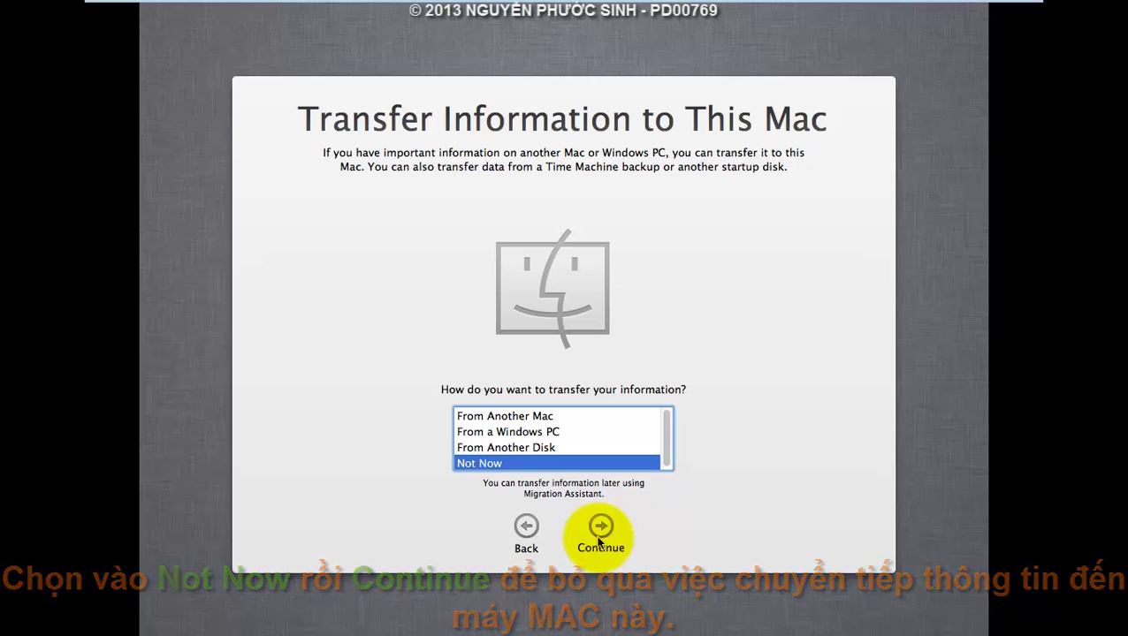
click(599, 540)
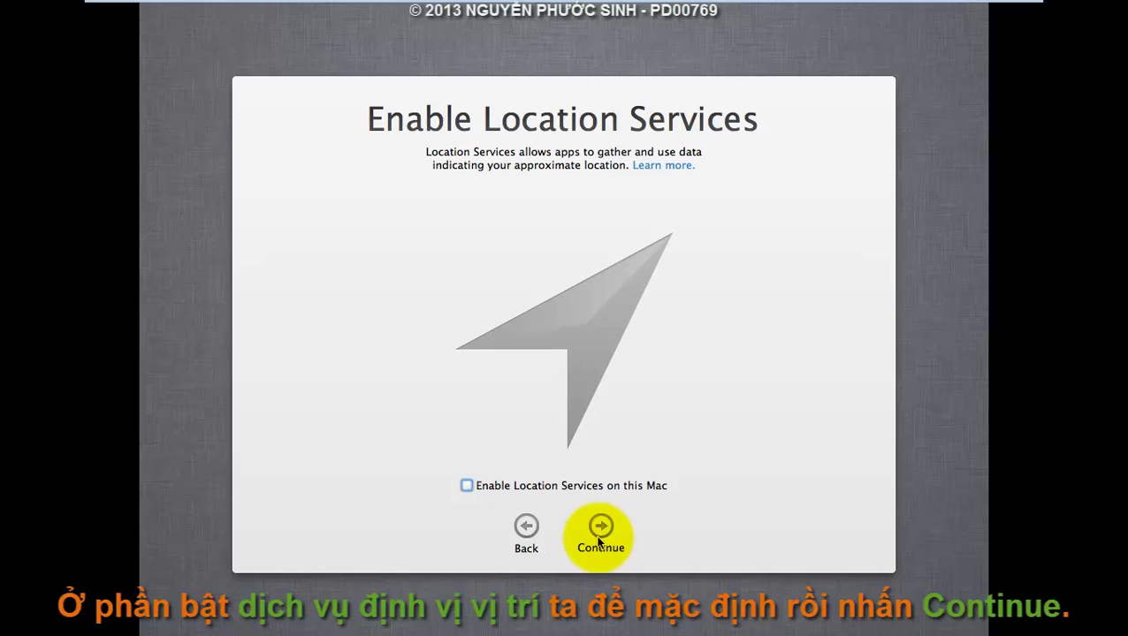
Decline location services and Apple ID sign-in, then agree to the OS X terms.
click(599, 540)
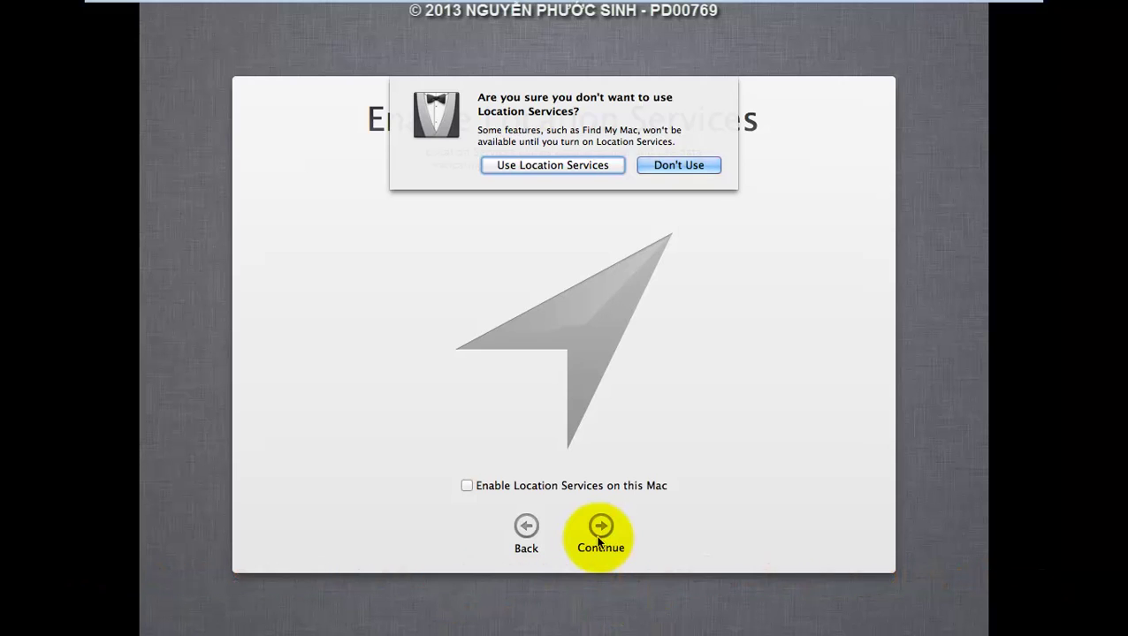
click(668, 167)
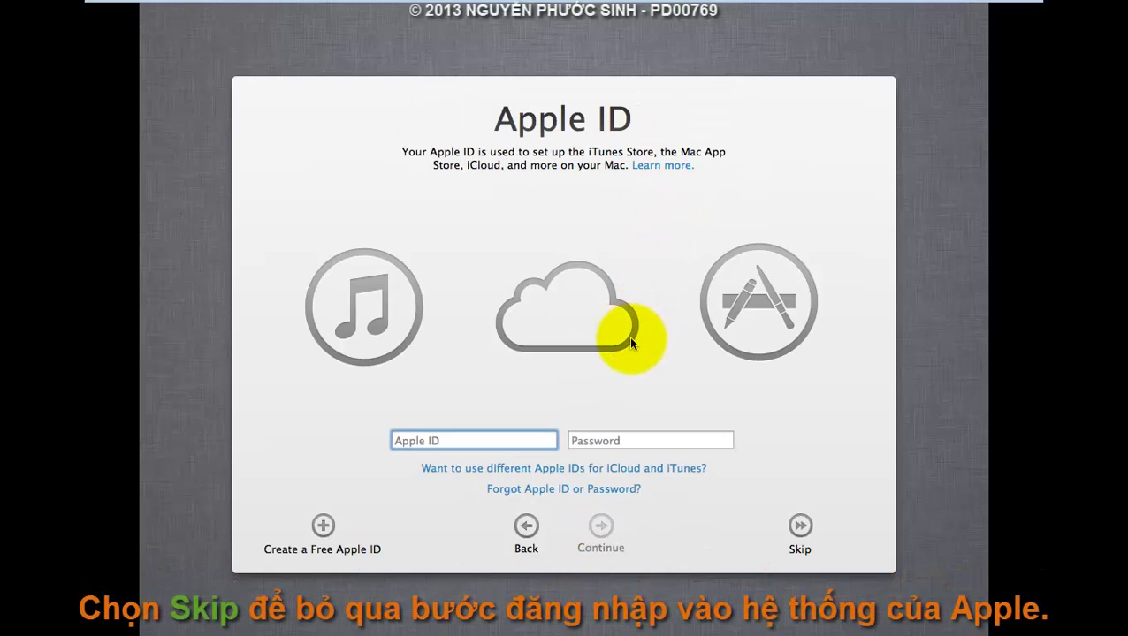
click(800, 530)
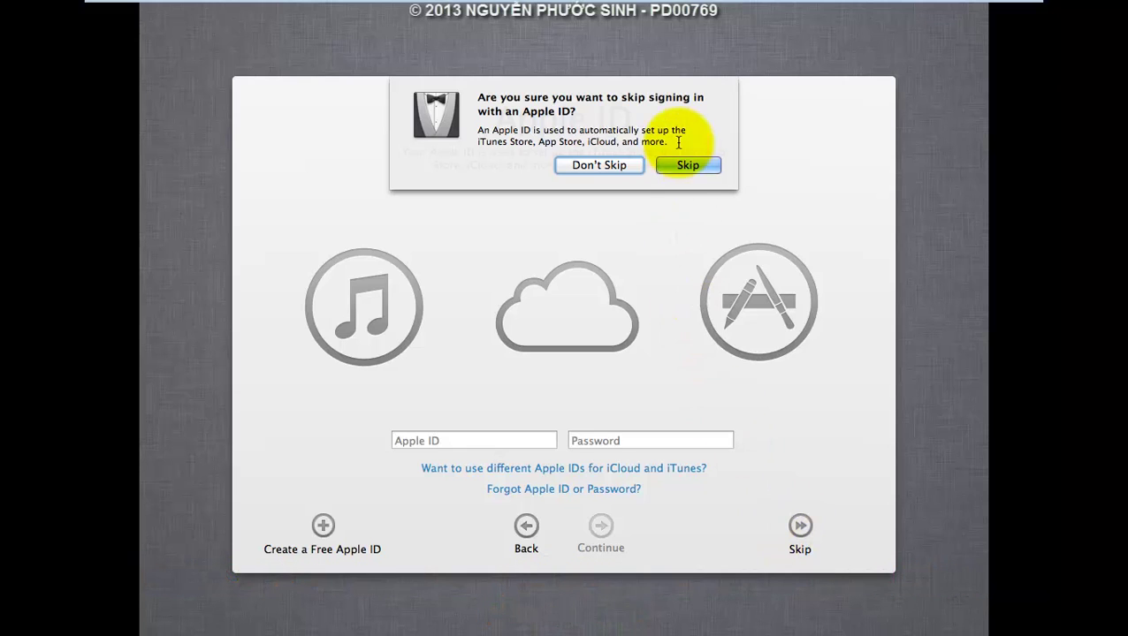
click(694, 168)
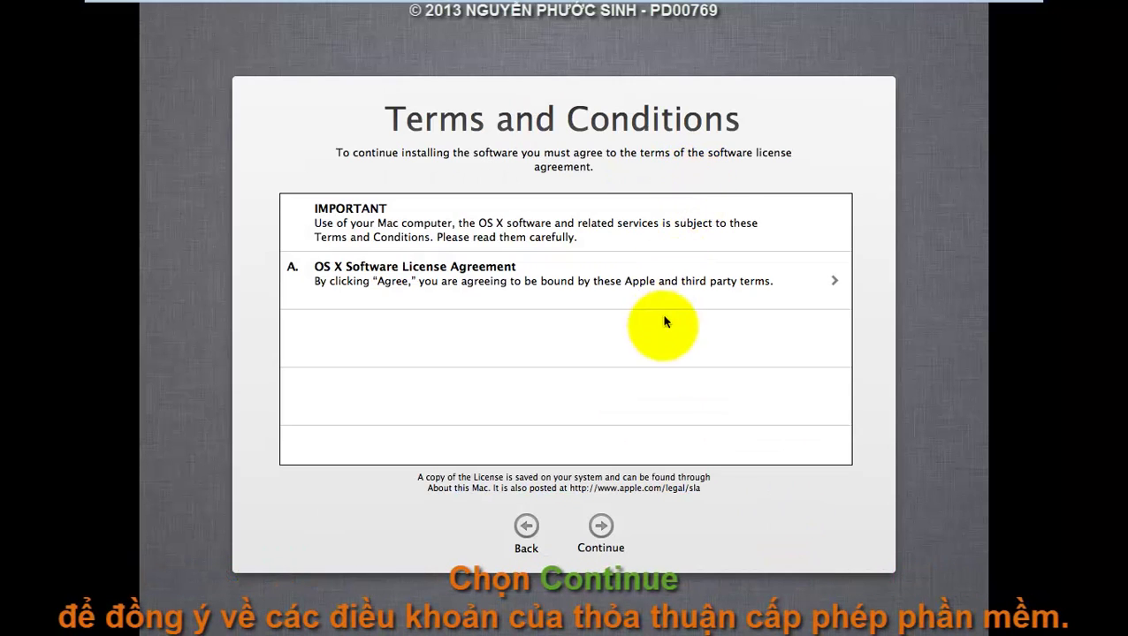
click(608, 530)
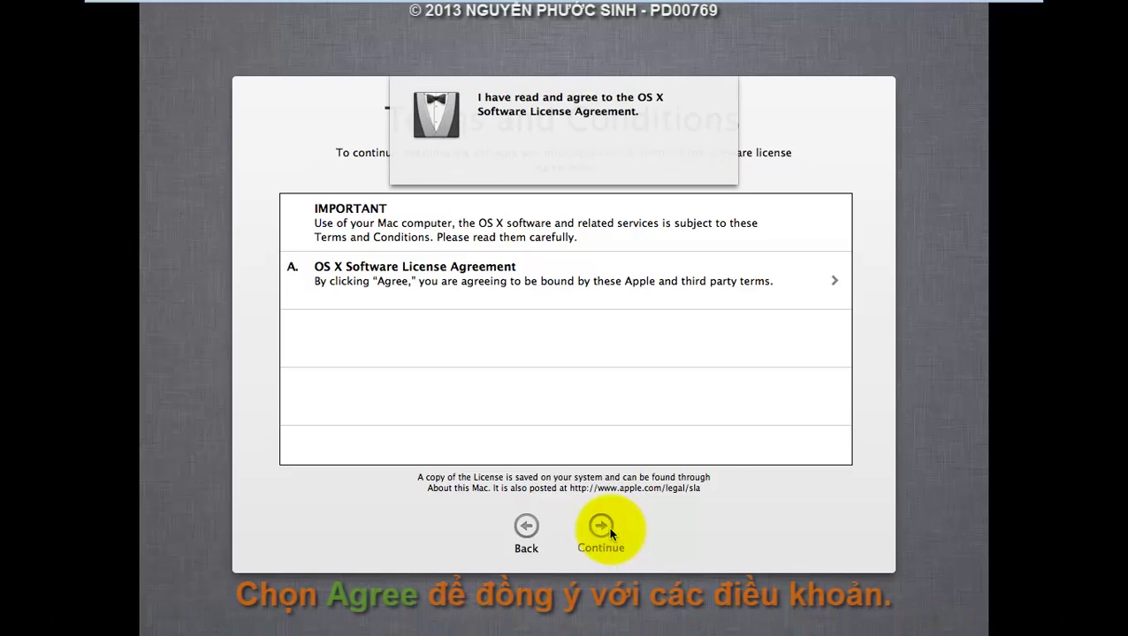
click(708, 160)
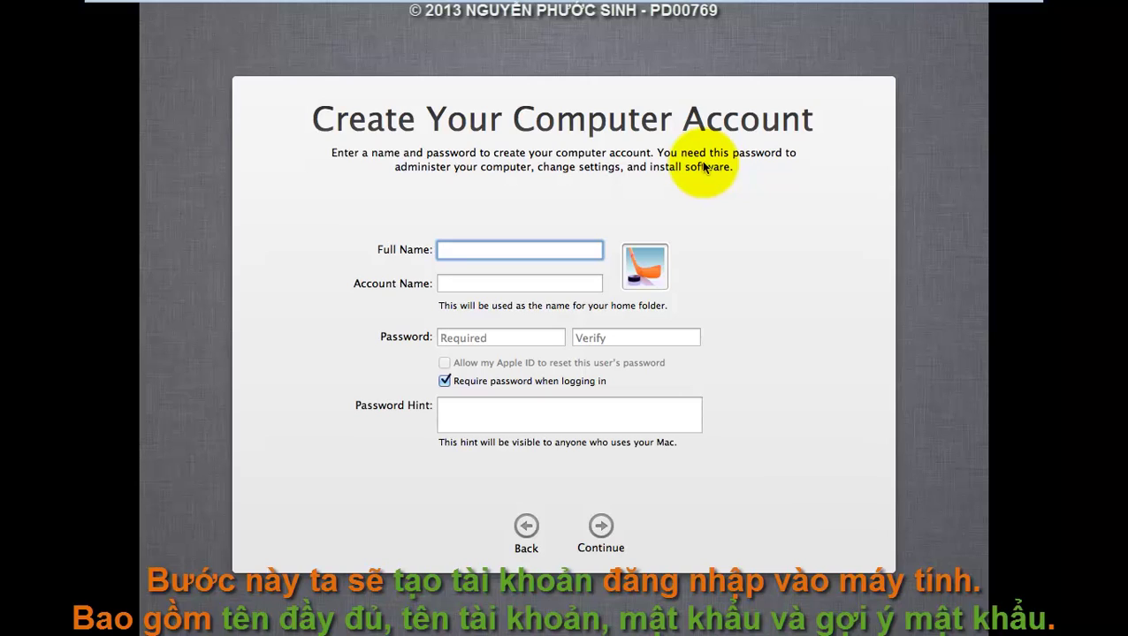
Enter the user's full name, accept the auto-filled account name, and type a password.
text(Sinh Ng)
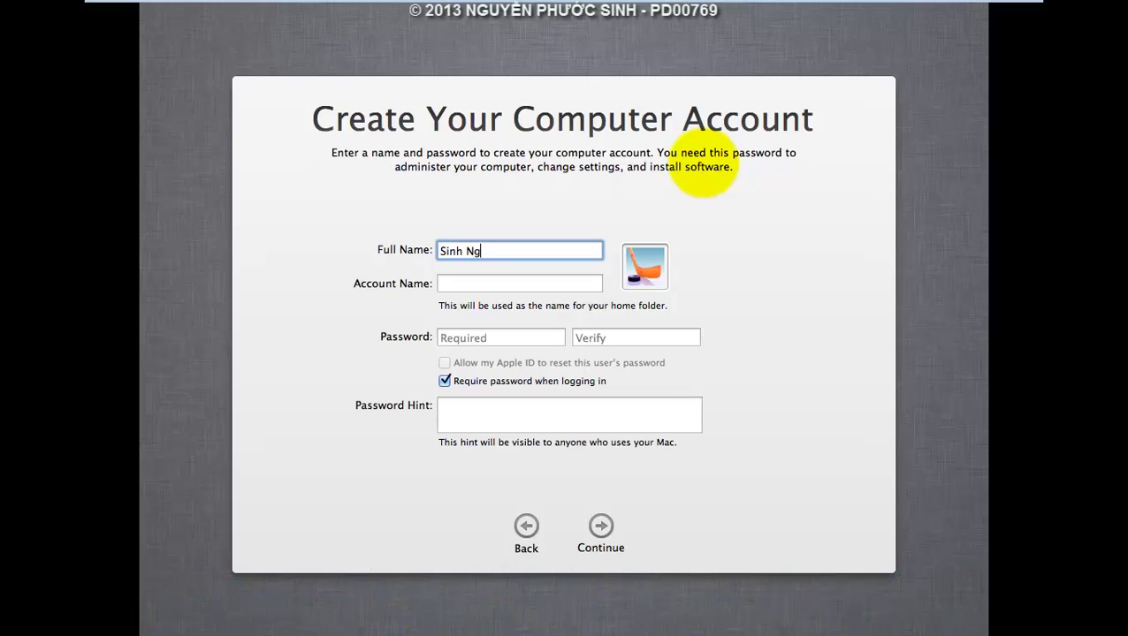
text(uyen Phuoc)
key(Tab)
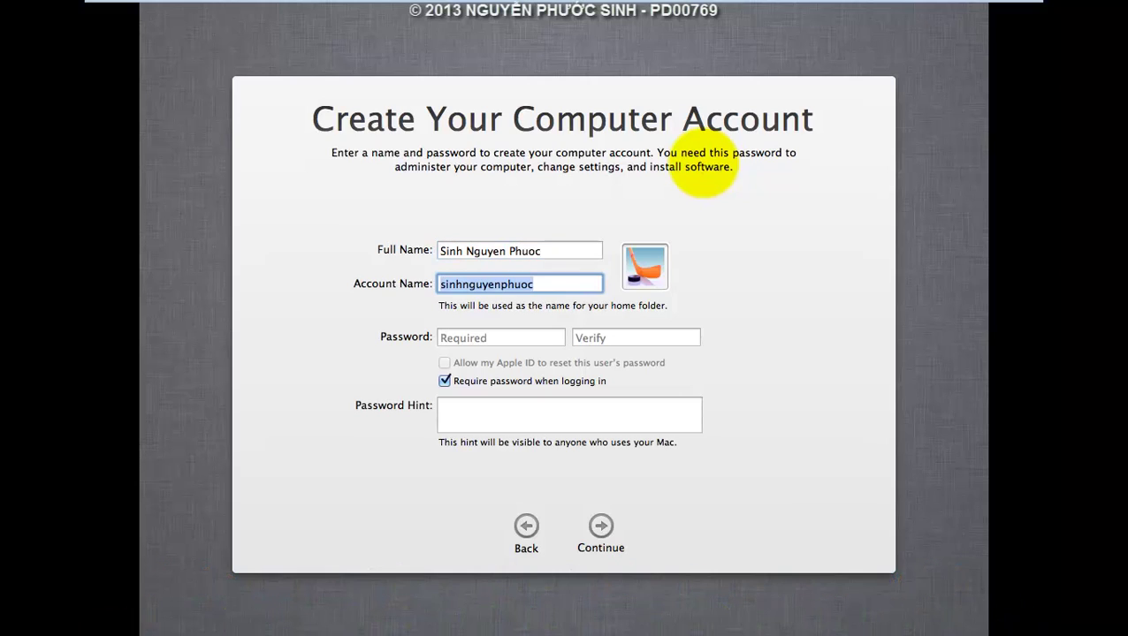
key(Tab)
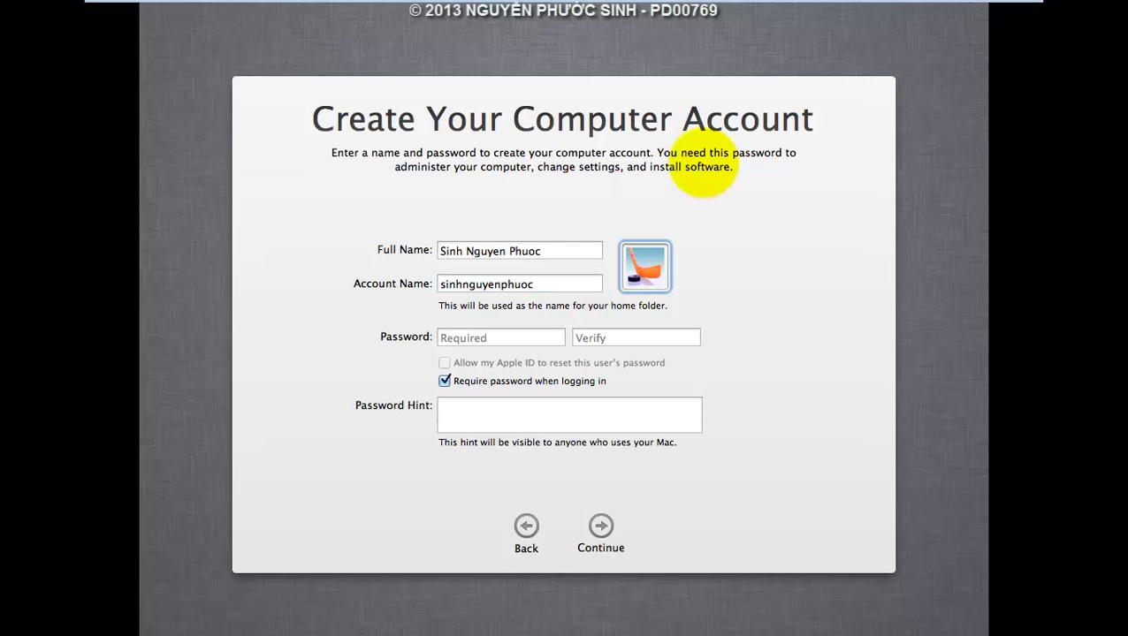
text(•••••••••)
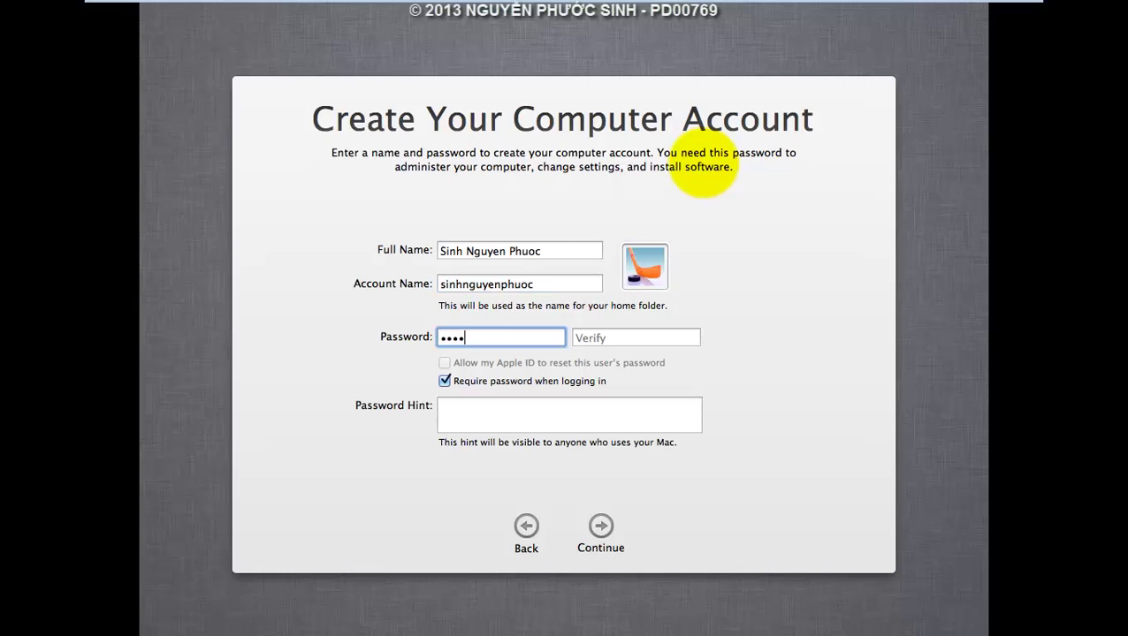